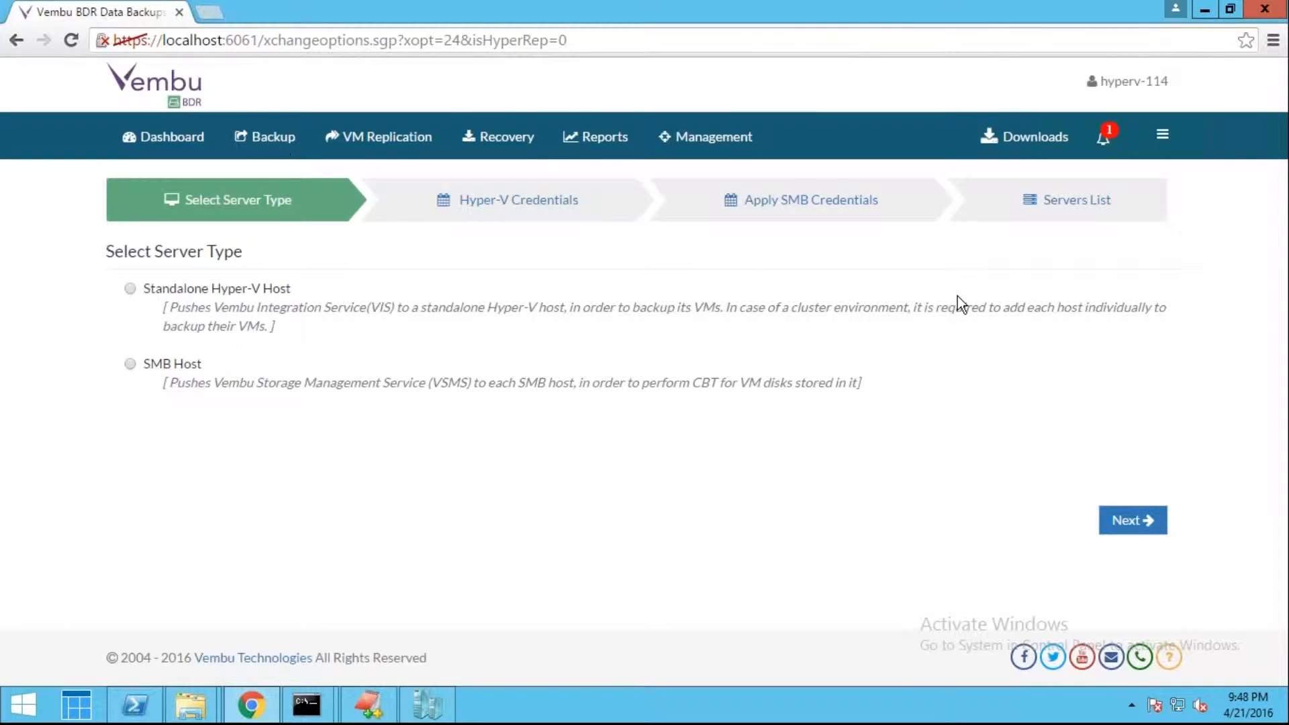
From Backup > Microsoft Hyper-V, add a Hyper-V server as a Standalone Hyper-V Host
{"action": "left_click", "coordinate": [245, 137]}
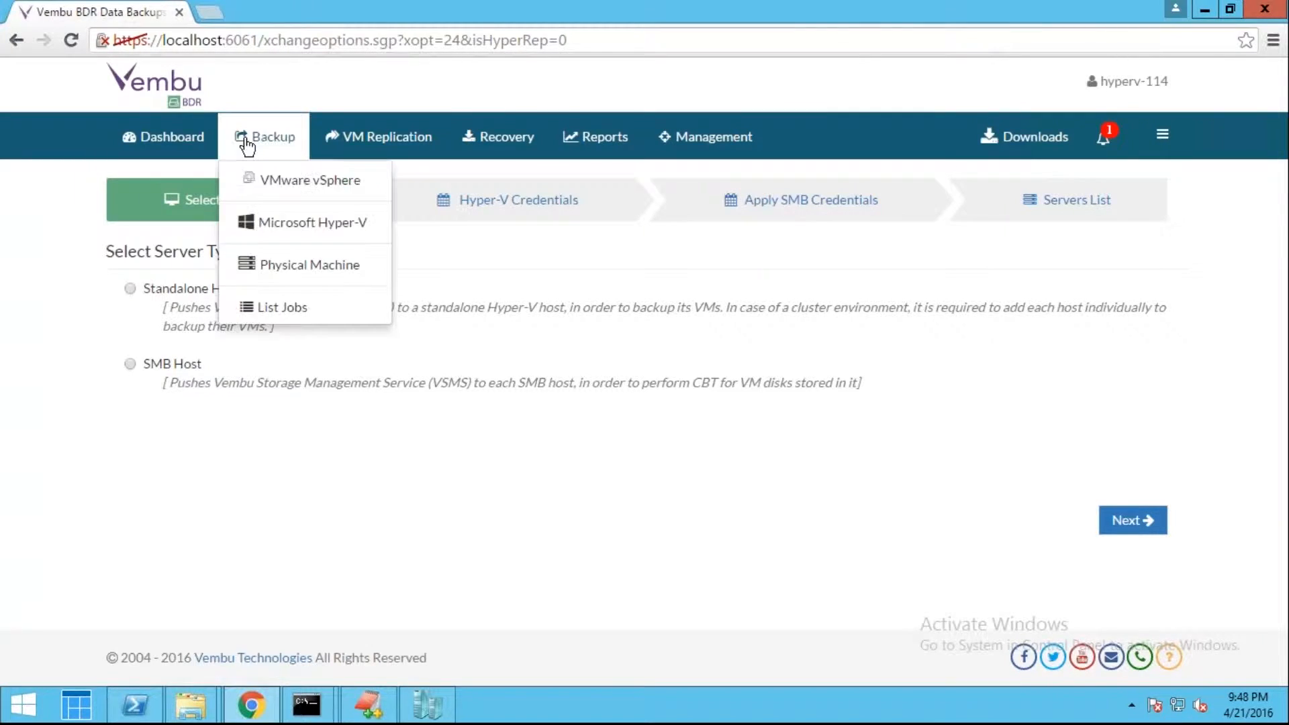
{"action": "left_click", "coordinate": [357, 228]}
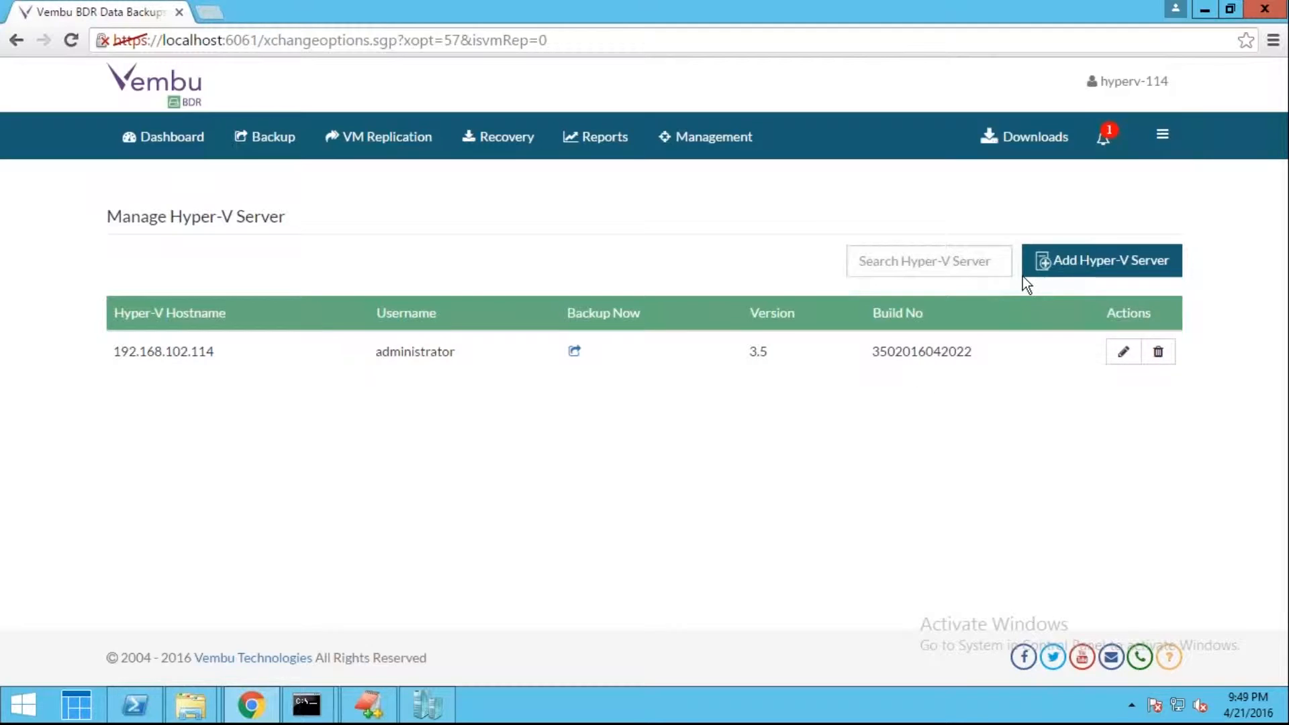
{"action": "left_click", "coordinate": [1052, 269]}
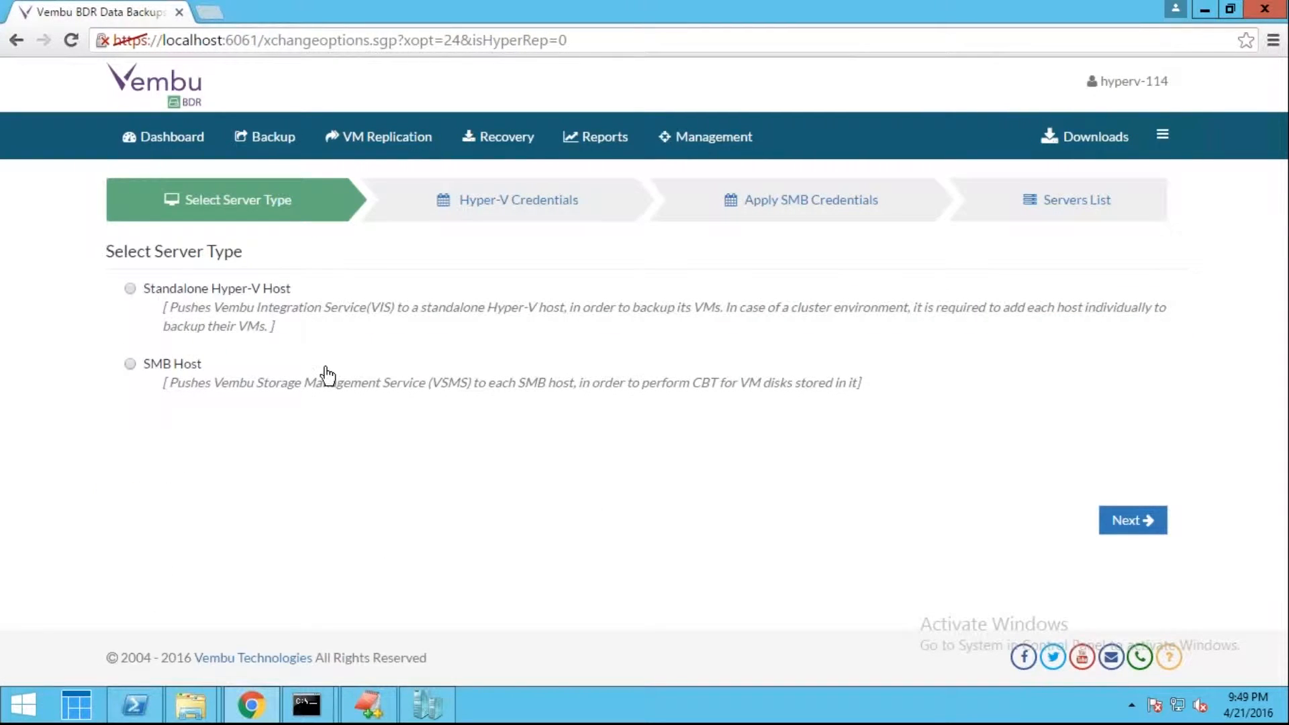
{"action": "left_click", "coordinate": [243, 291]}
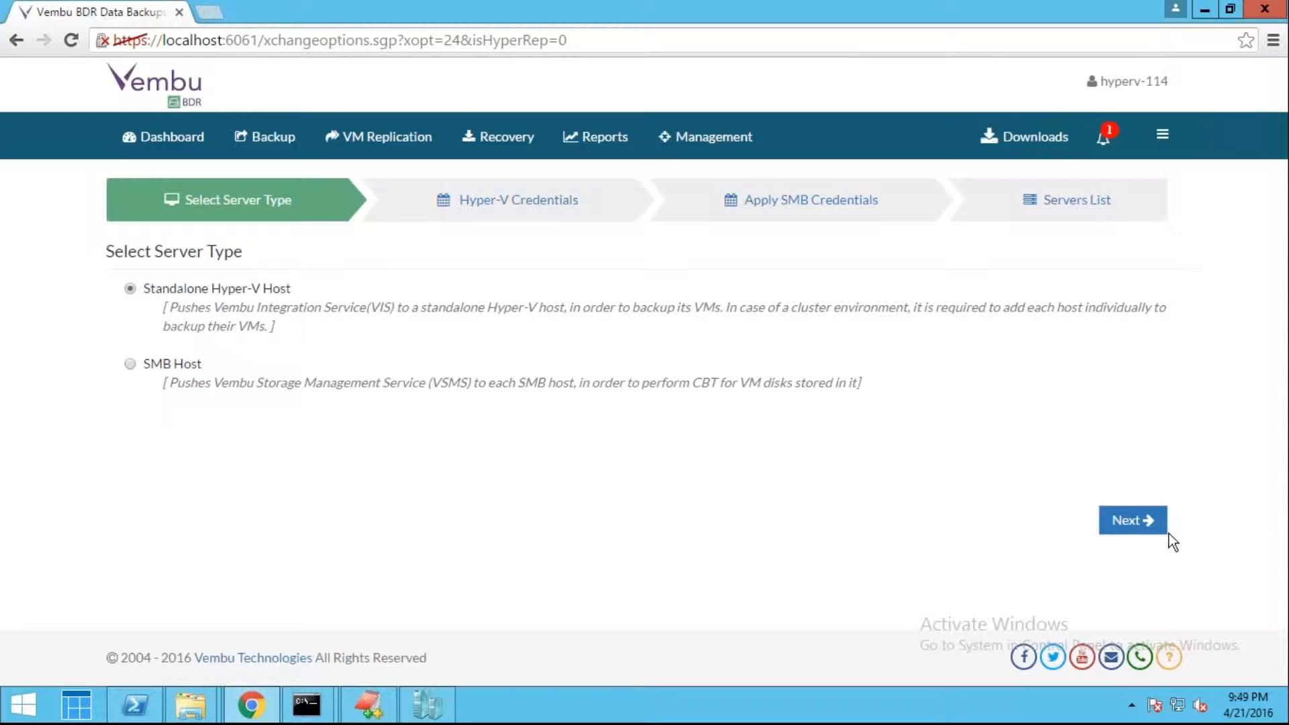
{"action": "left_click", "coordinate": [1147, 534]}
{"action": "left_click", "coordinate": [1133, 521]}
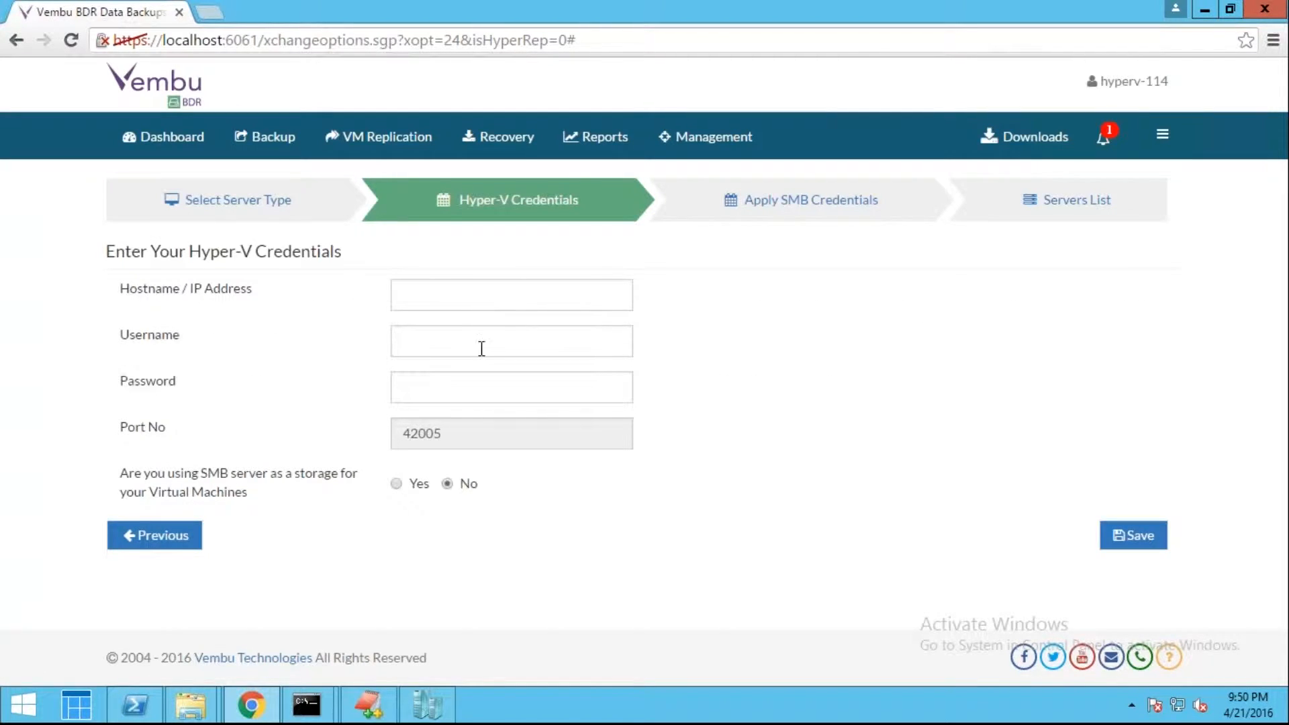
{"action": "left_click", "coordinate": [1135, 541]}
{"action": "left_click", "coordinate": [122, 542]}
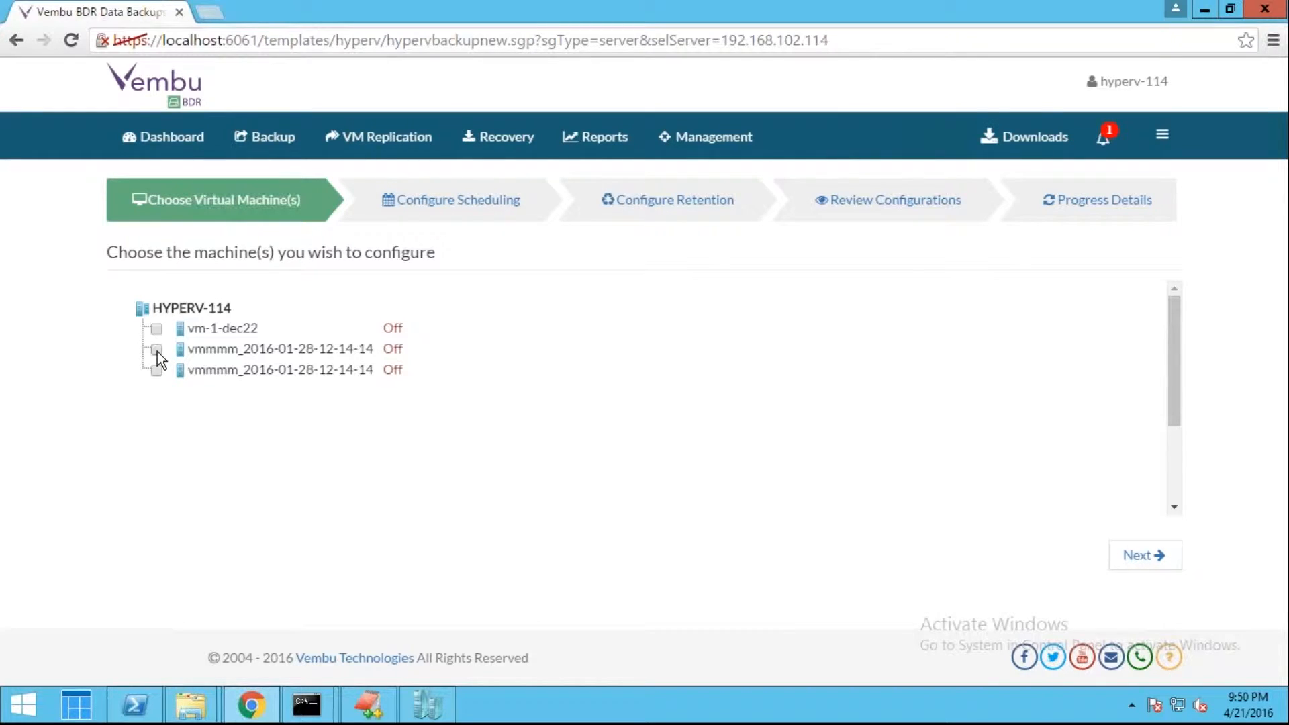
{"action": "left_click", "coordinate": [1147, 561]}
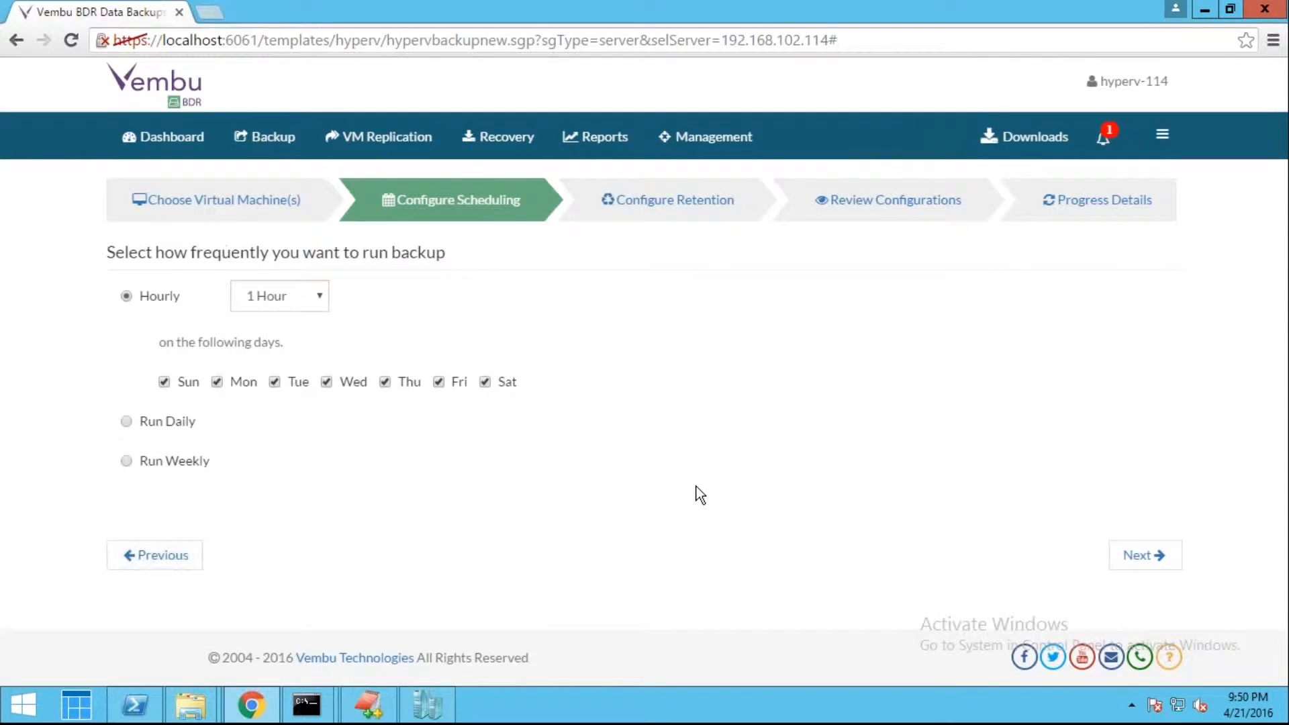
Schedule the backup to run hourly every 15 Mins
{"action": "left_click", "coordinate": [296, 309]}
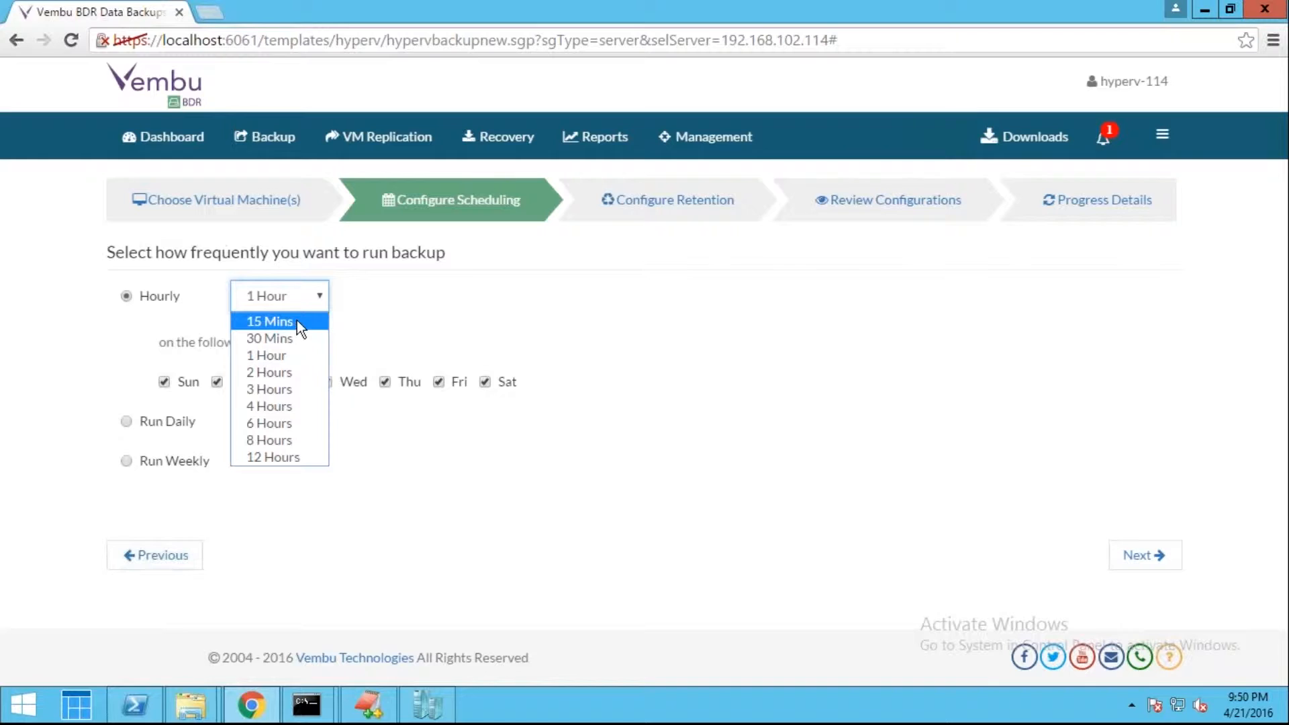
{"action": "left_click", "coordinate": [284, 326]}
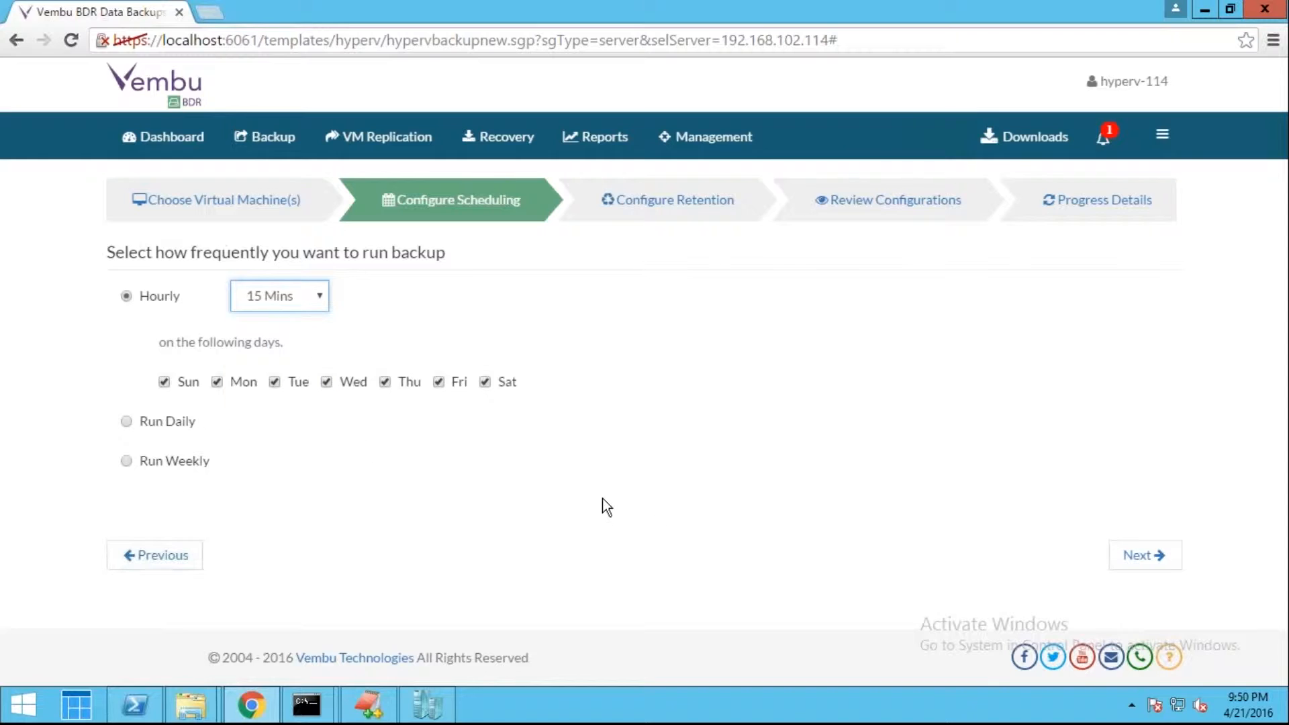
{"action": "left_click", "coordinate": [1137, 563]}
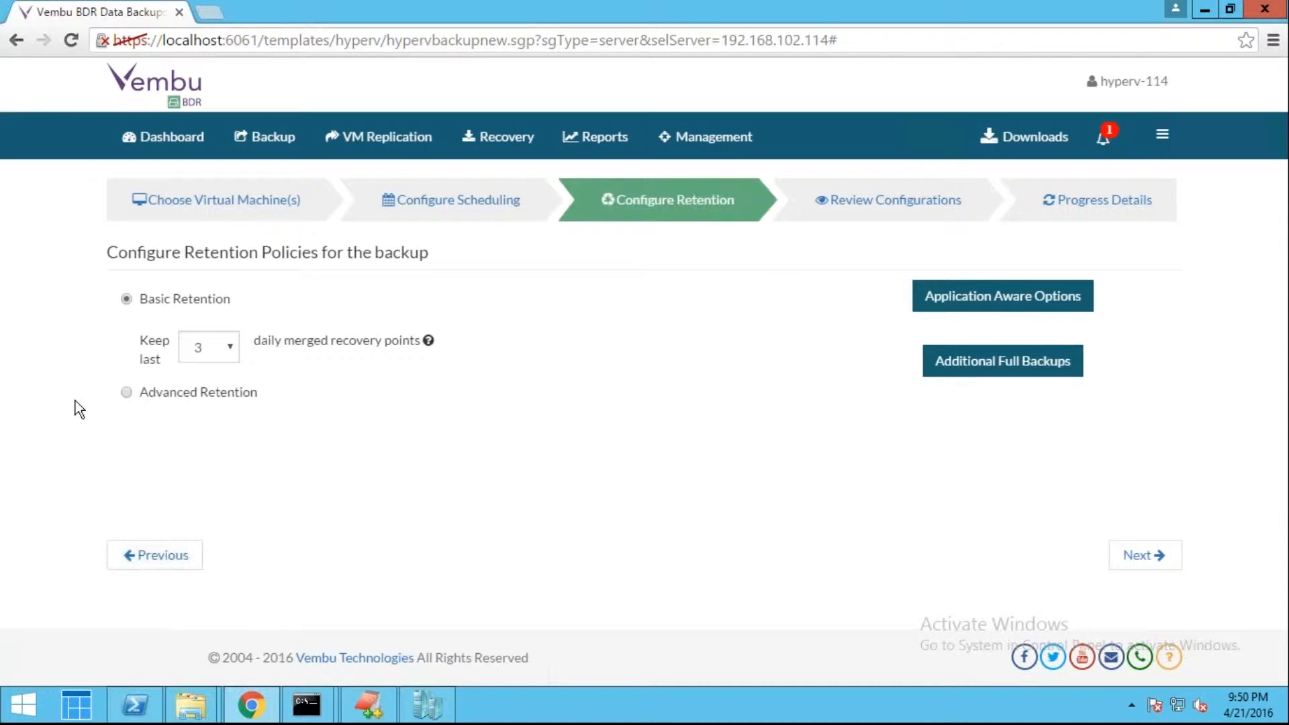
Keep Basic Retention with 3 recovery points and continue to Review Configurations
{"action": "left_click", "coordinate": [238, 397]}
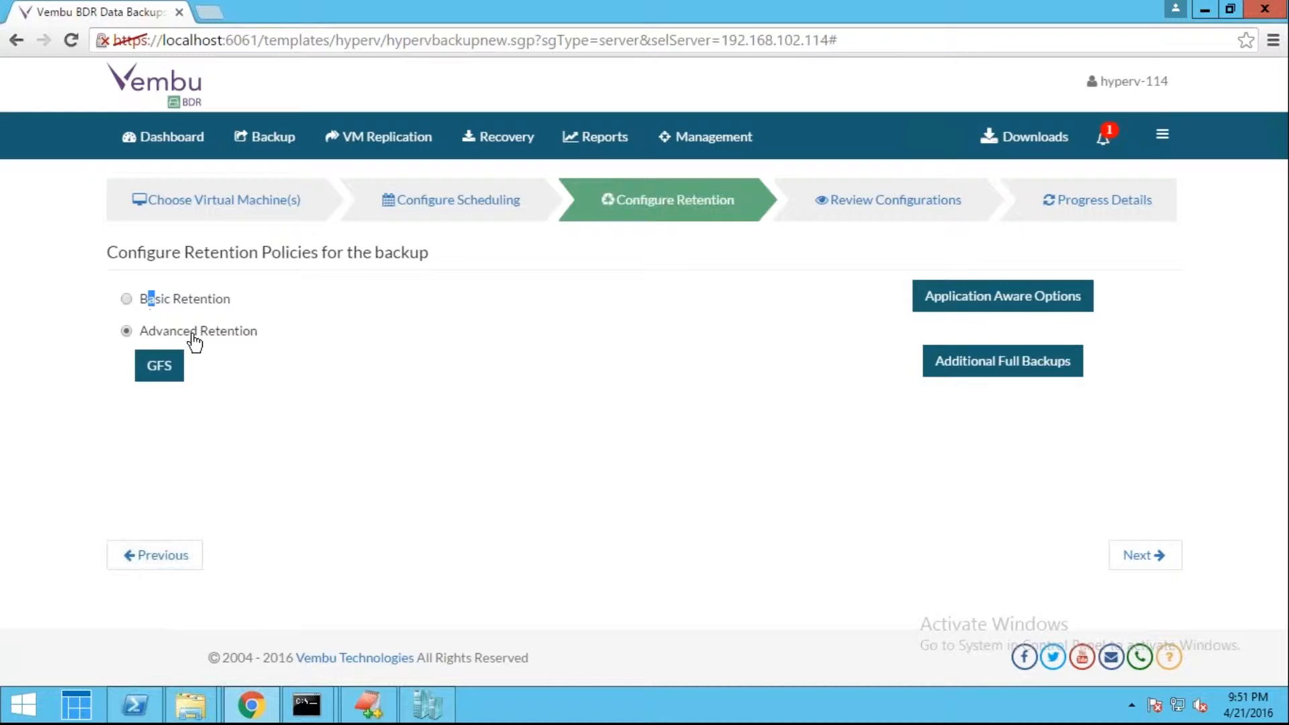
{"action": "left_click_drag", "start_coordinate": [156, 300], "coordinate": [148, 300]}
{"action": "left_click", "coordinate": [126, 299]}
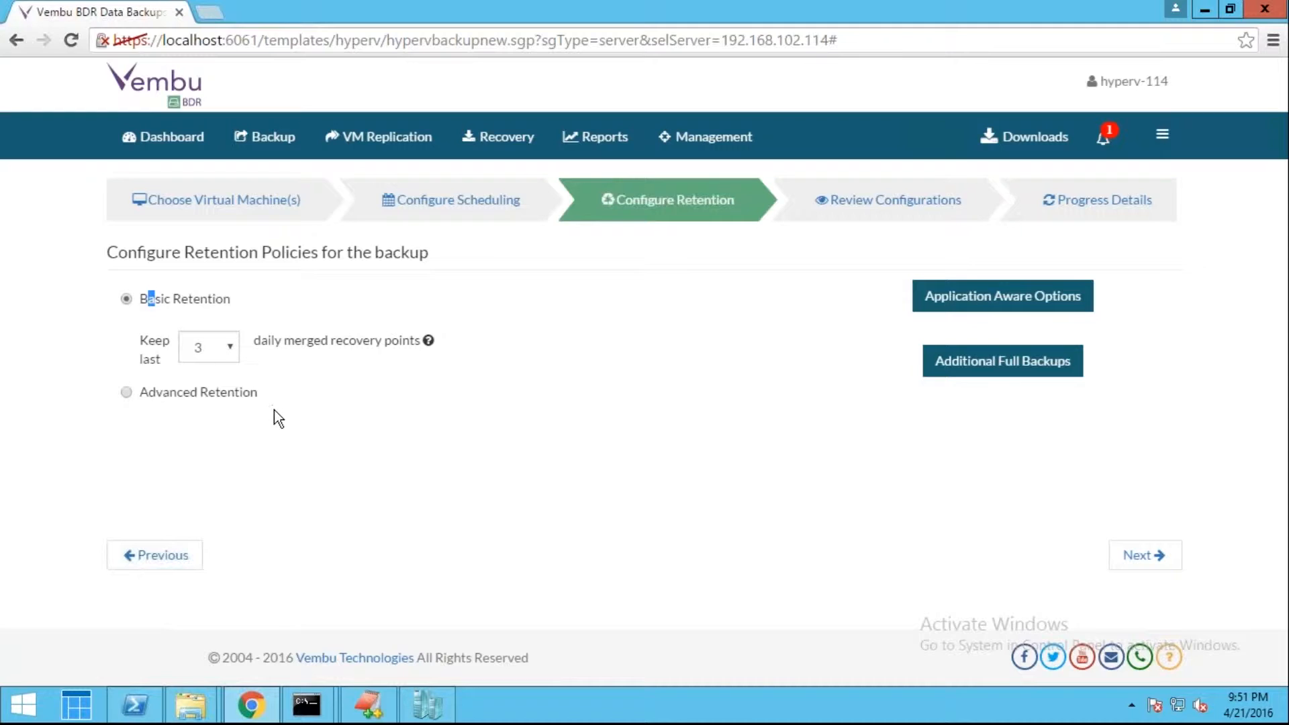
{"action": "left_click", "coordinate": [1145, 554]}
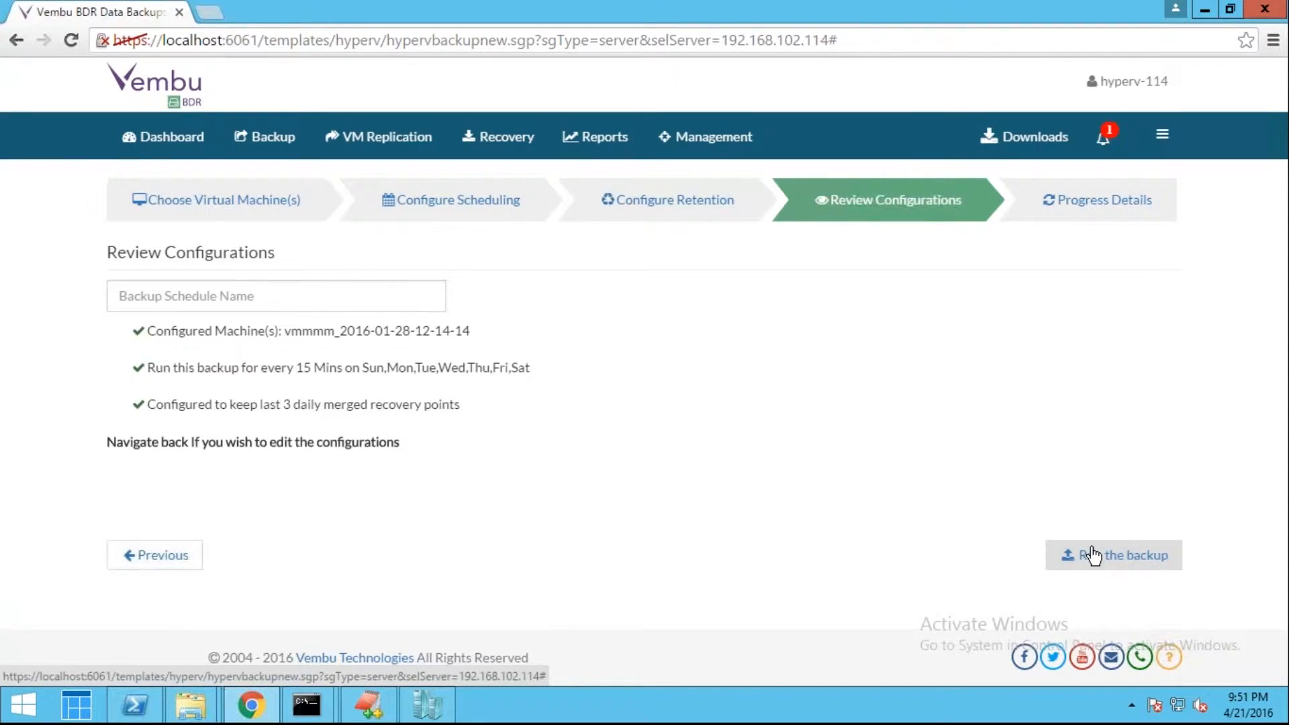
Name the job test123 instead of the duplicate 'test', start it, and open Backup > List Jobs
{"action": "left_click", "coordinate": [358, 281]}
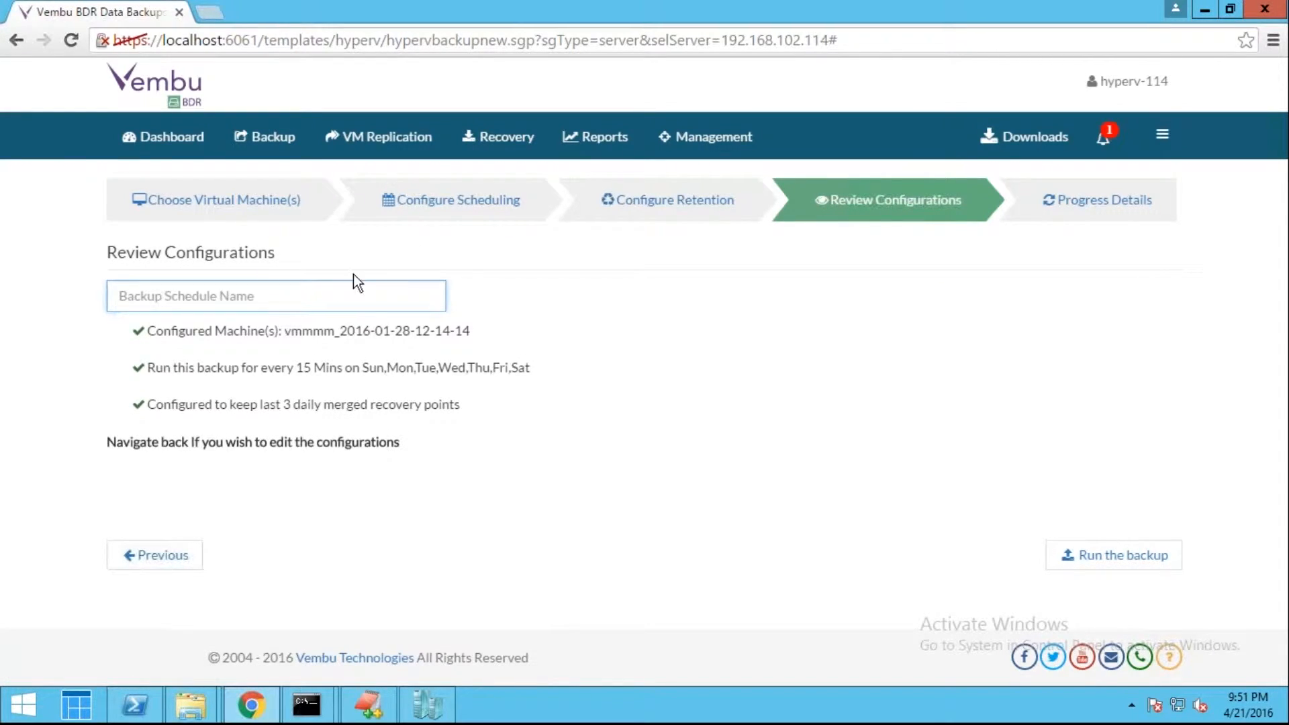
{"action": "type", "text": "test"}
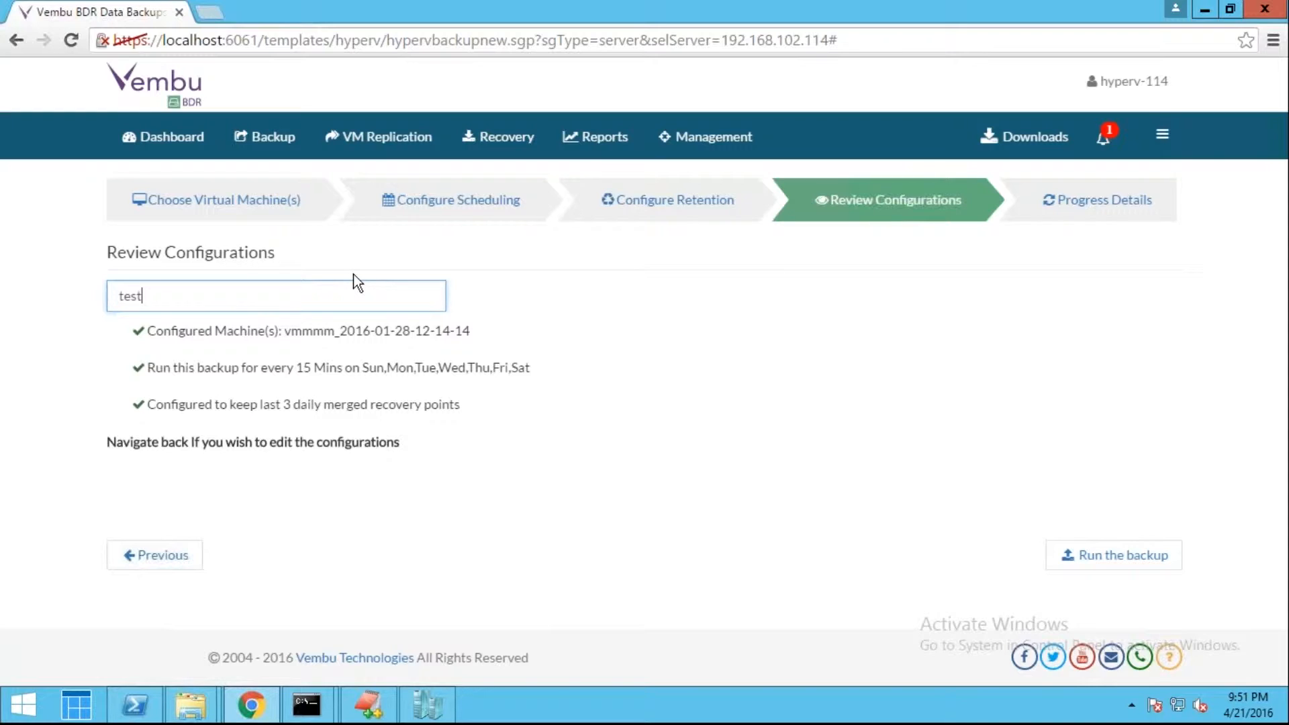
{"action": "left_click", "coordinate": [1082, 571]}
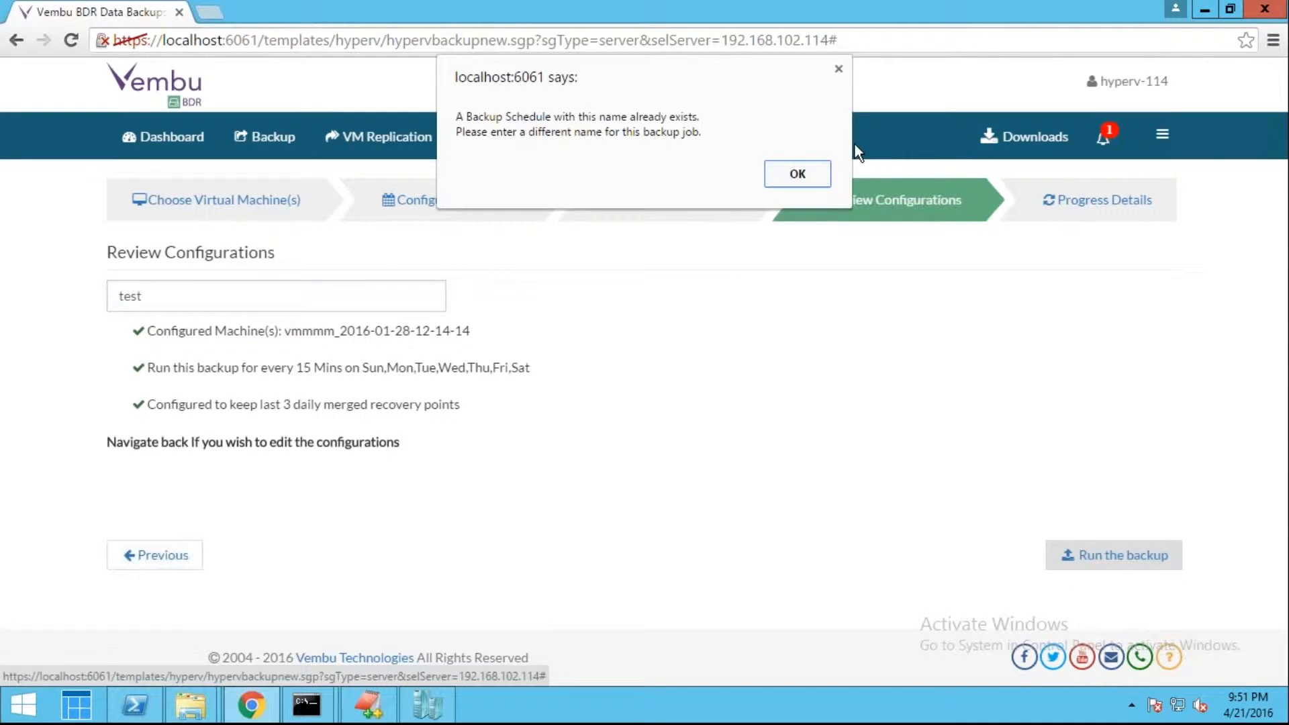
{"action": "left_click", "coordinate": [806, 172]}
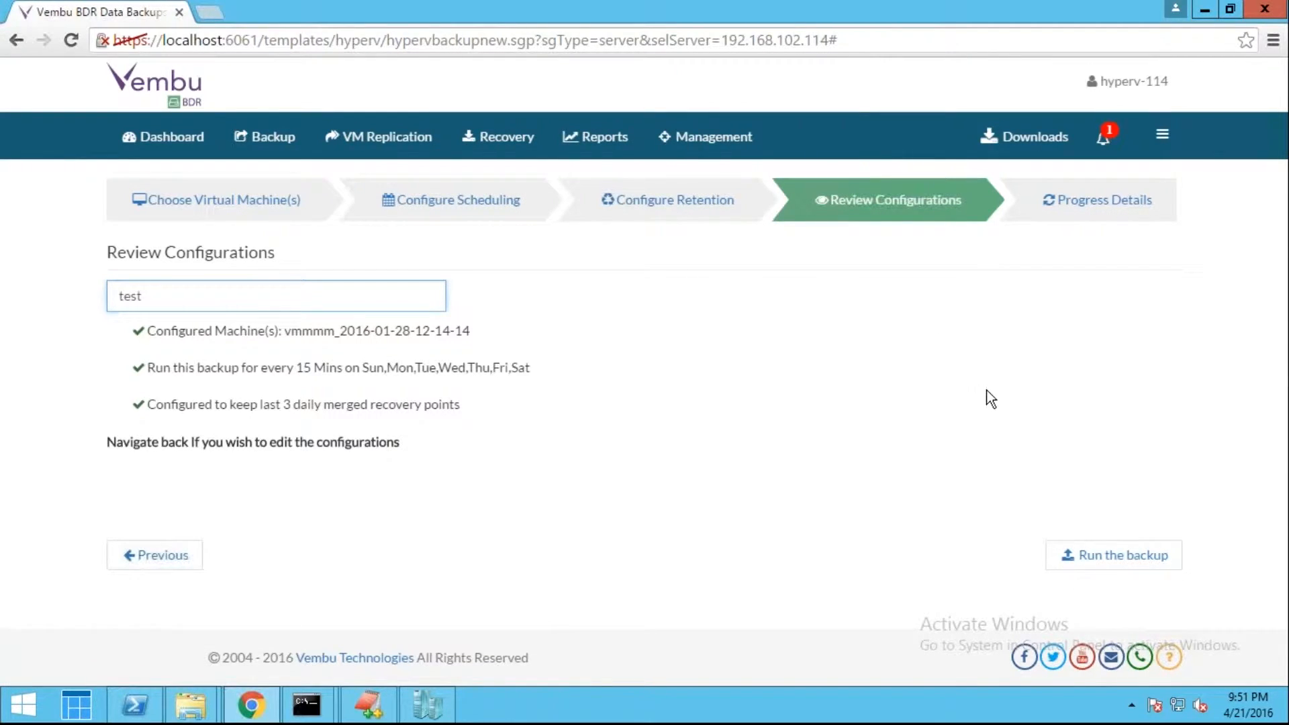
{"action": "left_click", "coordinate": [1083, 555]}
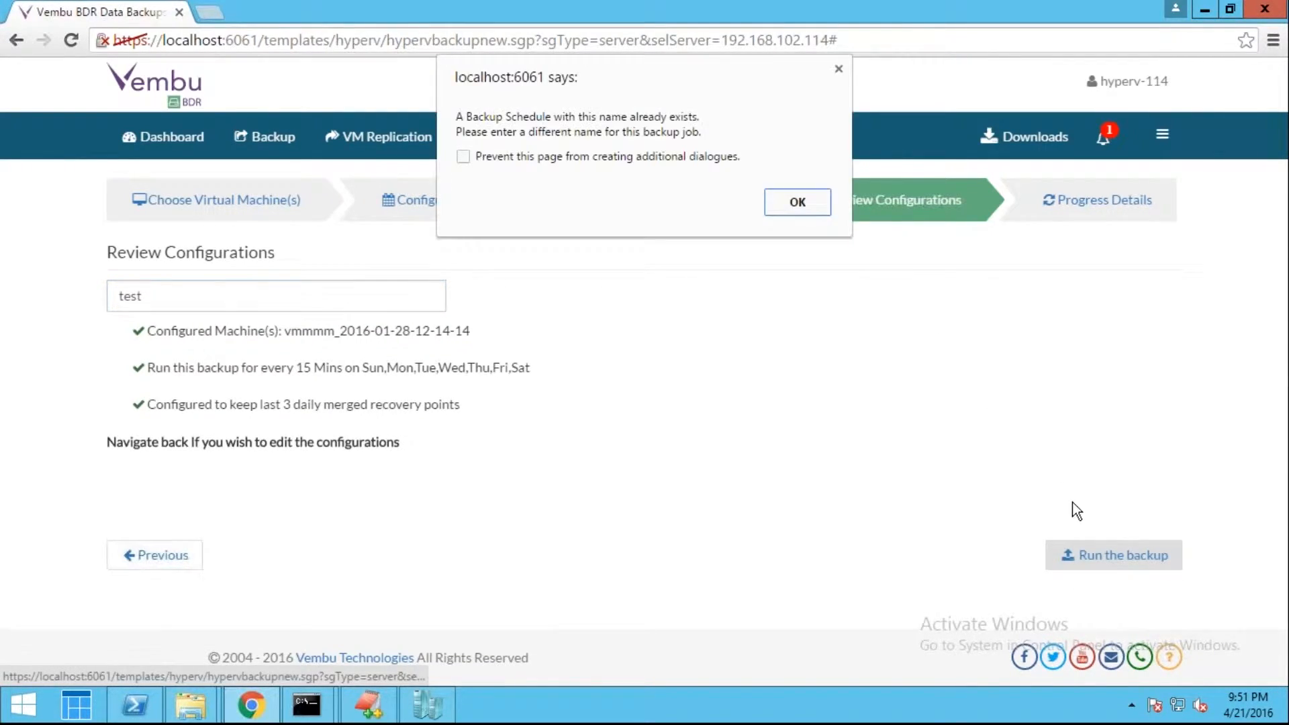
{"action": "left_click", "coordinate": [792, 202]}
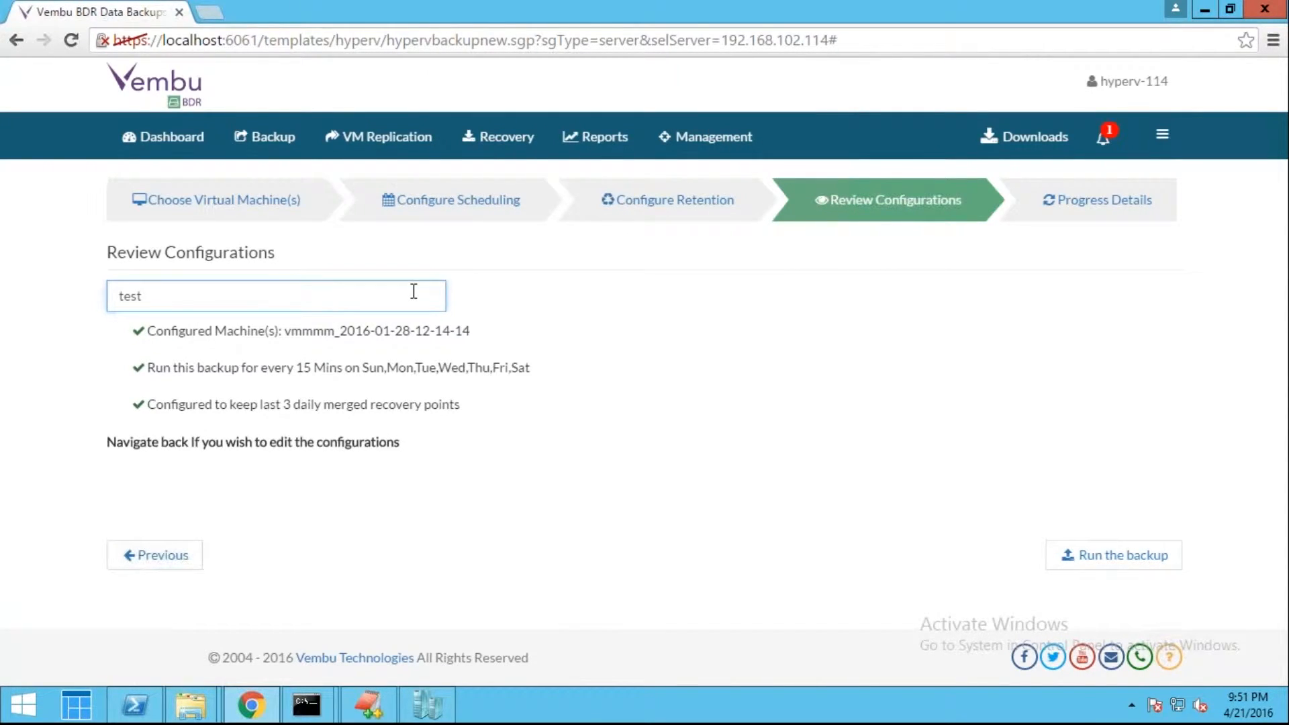
{"action": "type", "text": "123"}
{"action": "left_click", "coordinate": [1069, 564]}
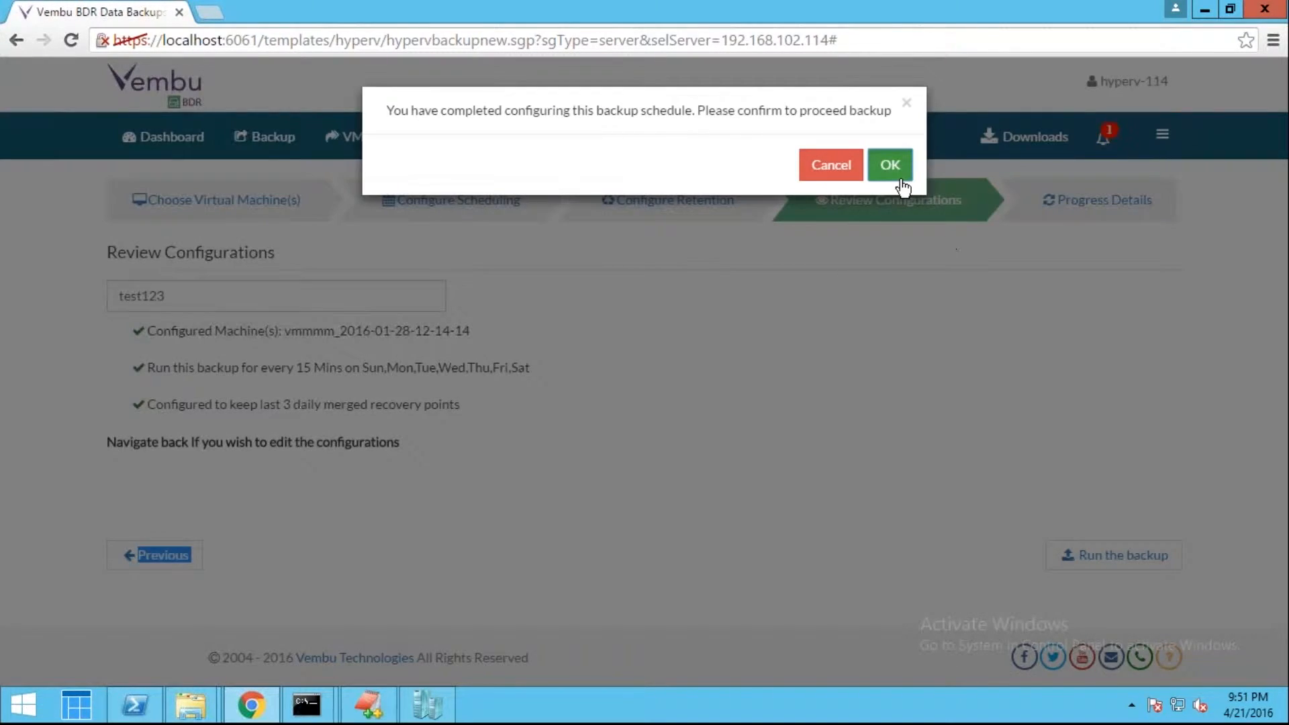
{"action": "left_click", "coordinate": [891, 165]}
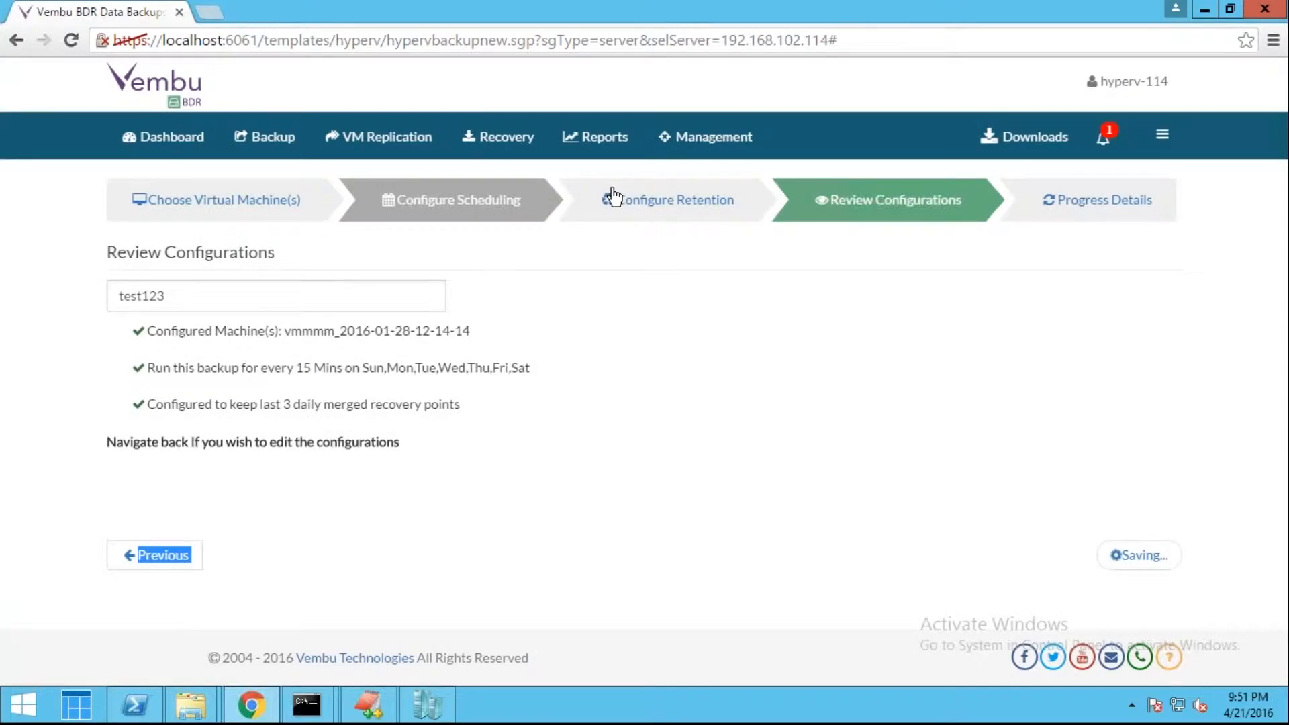
{"action": "left_click", "coordinate": [272, 138]}
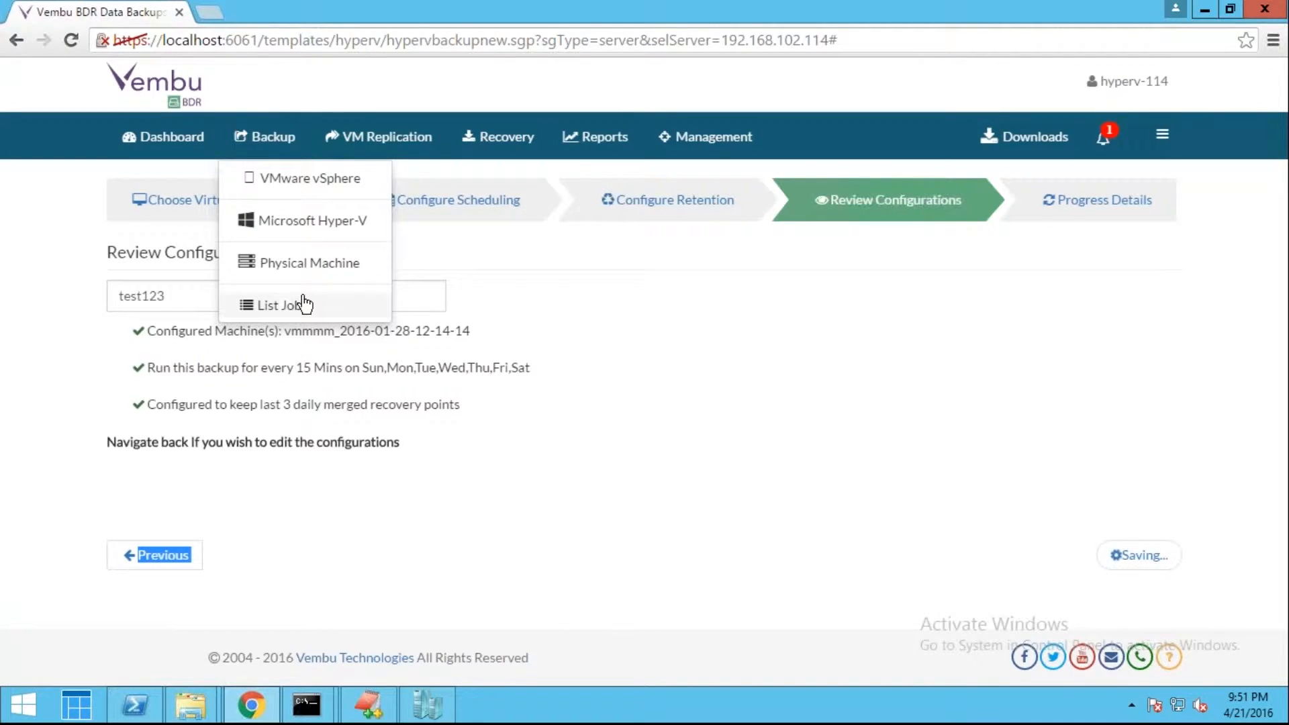
{"action": "left_click", "coordinate": [282, 305]}
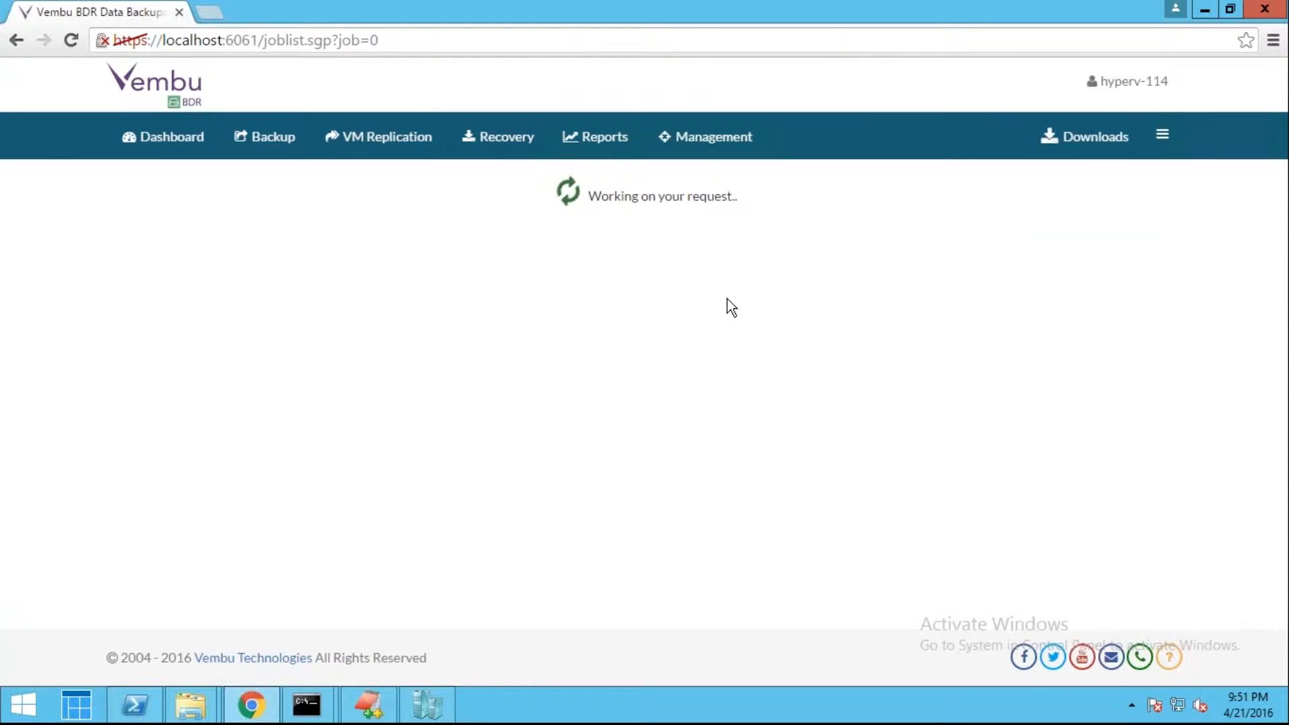
Switch to the Recovery tab listing Test (8.76 GB) and test123
{"action": "mouse_move", "coordinate": [547, 156]}
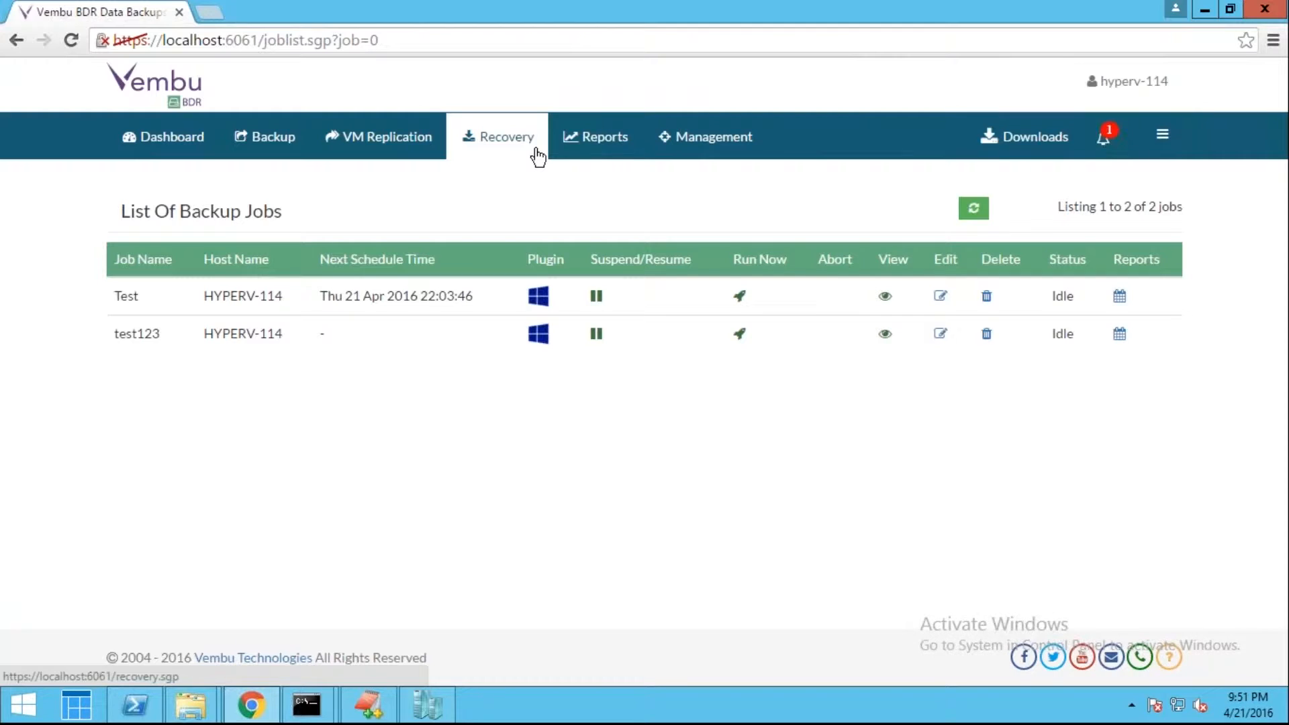
{"action": "left_click", "coordinate": [537, 156]}
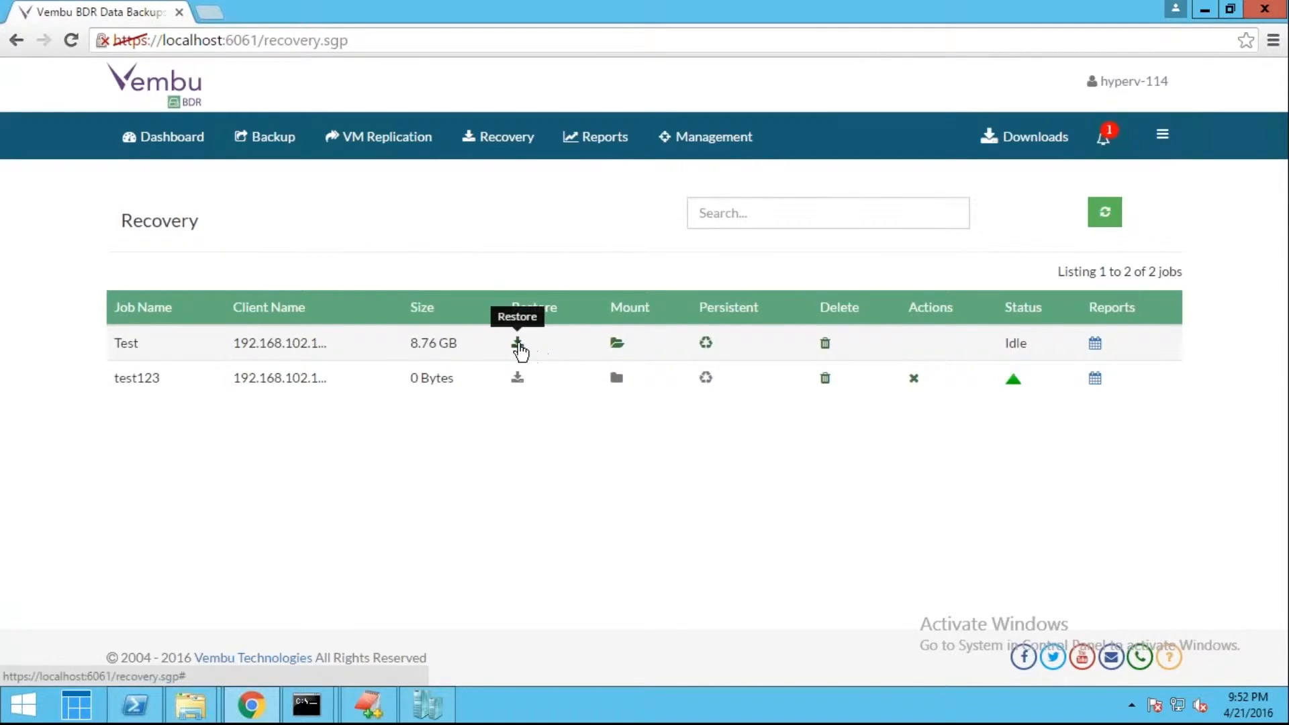
Start an Instant Boot restore of Test from the 21 Apr 2016 21:00:10 point, excluding persistent boot changes
{"action": "left_click", "coordinate": [518, 344]}
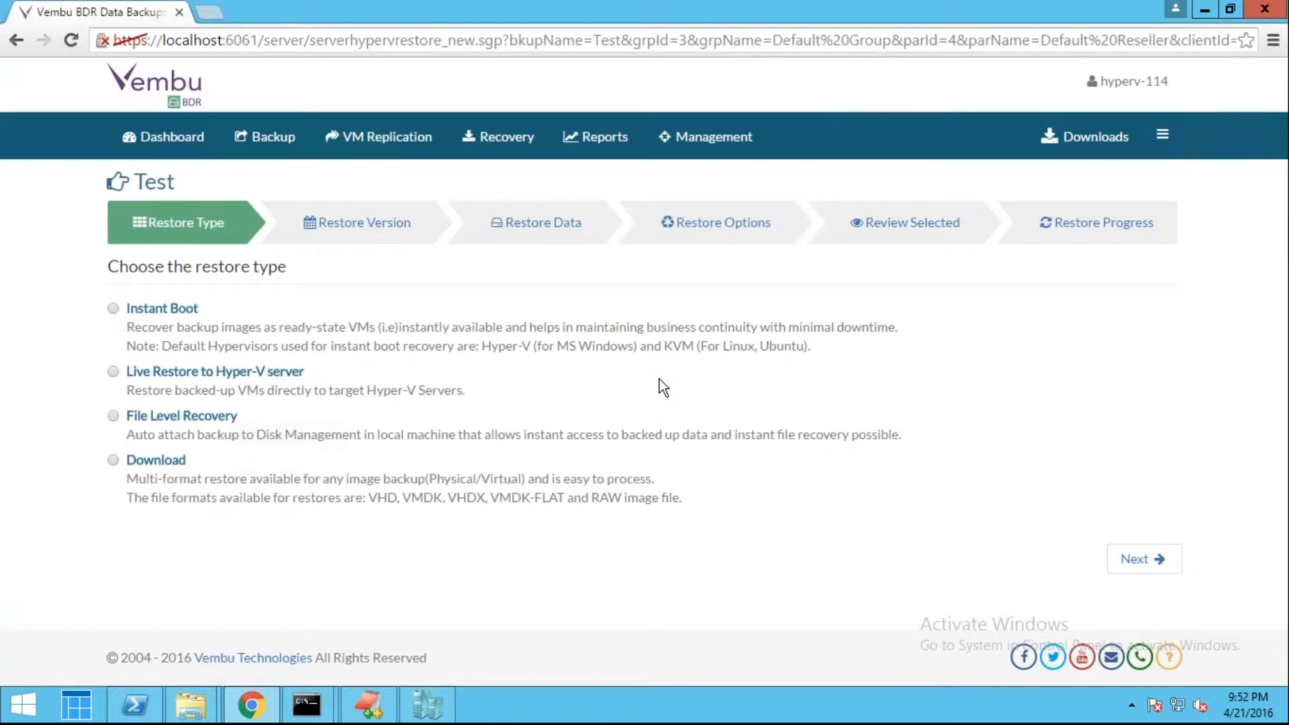
{"action": "left_click", "coordinate": [177, 311]}
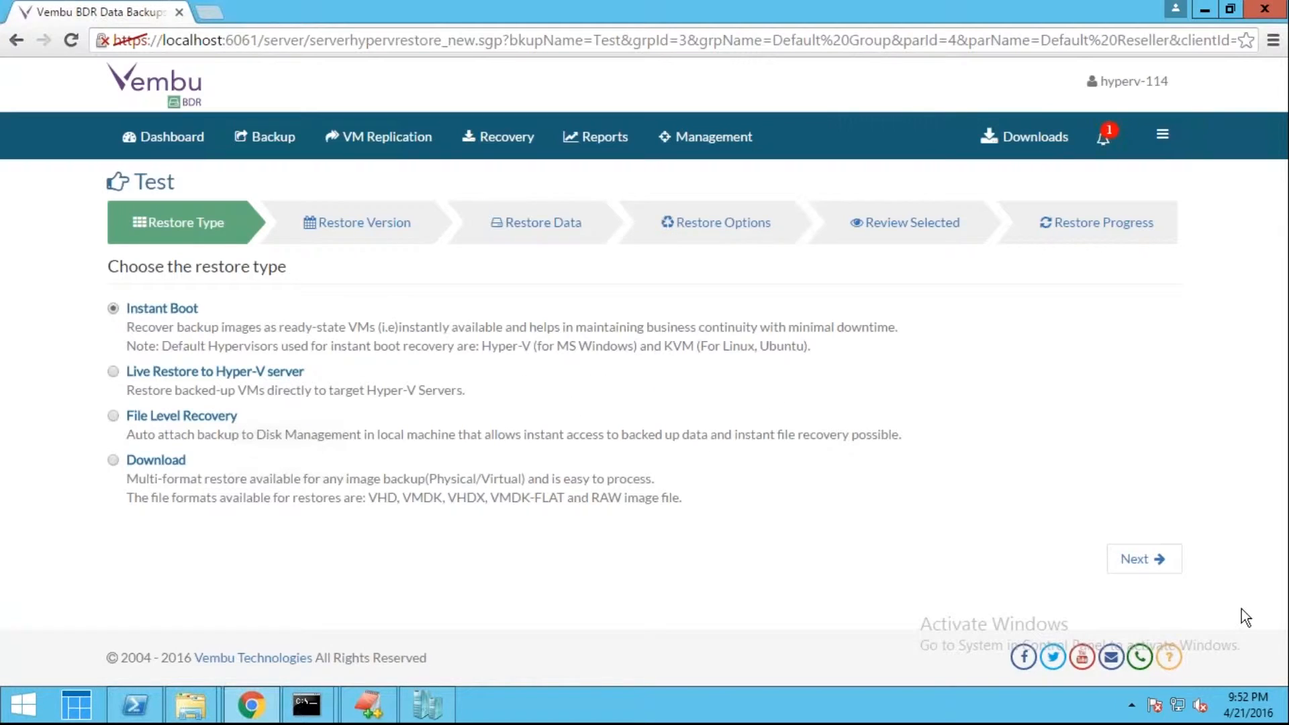
{"action": "left_click", "coordinate": [1146, 560]}
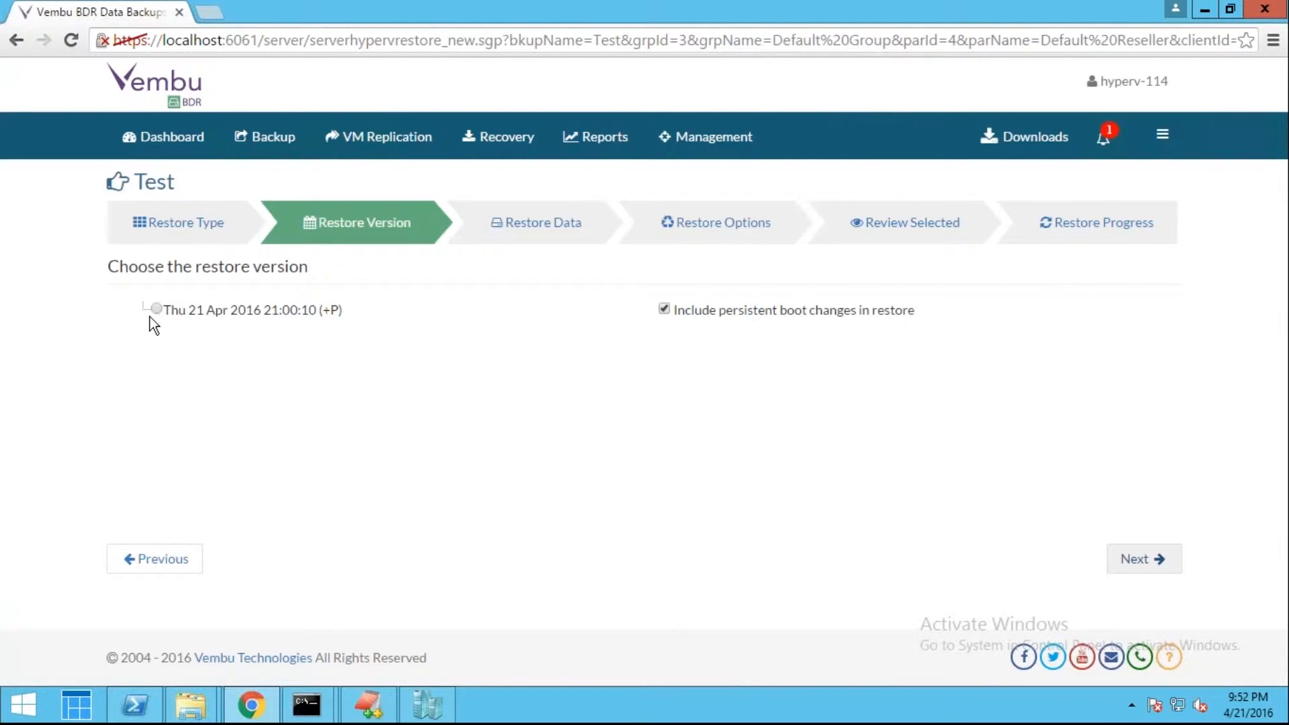
{"action": "left_click", "coordinate": [155, 310]}
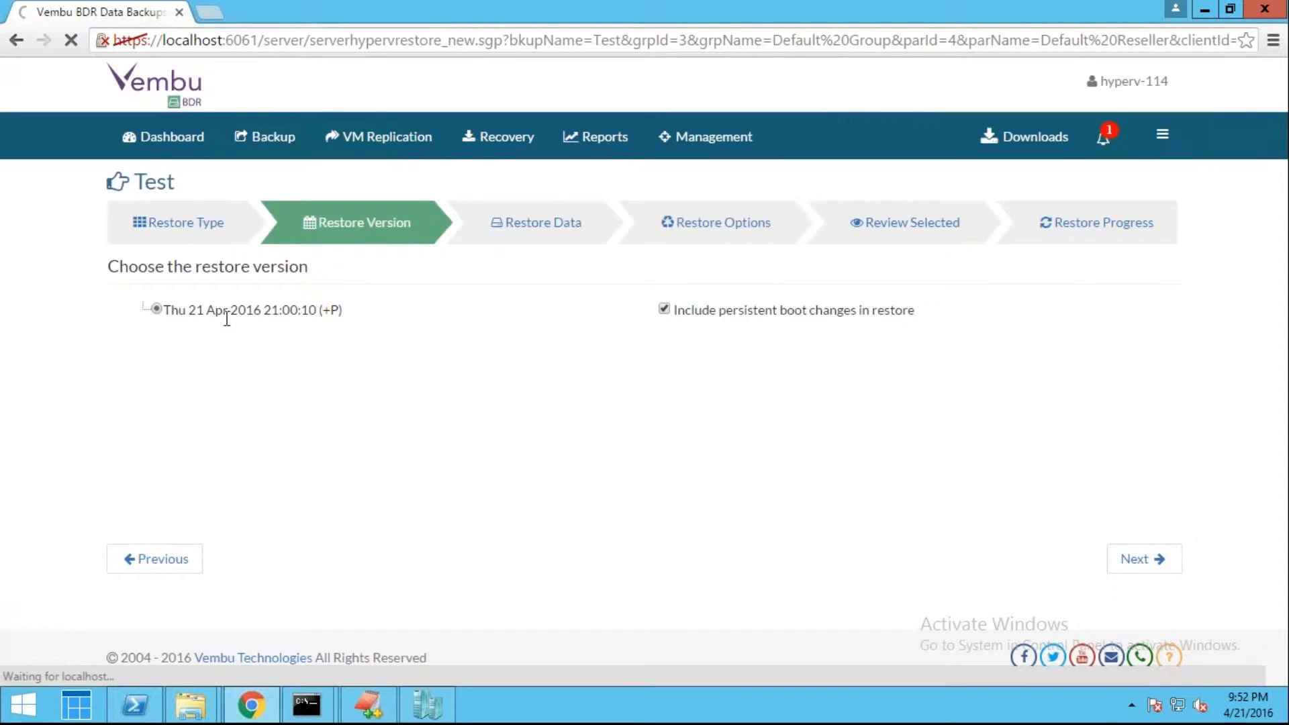
{"action": "left_click", "coordinate": [664, 309]}
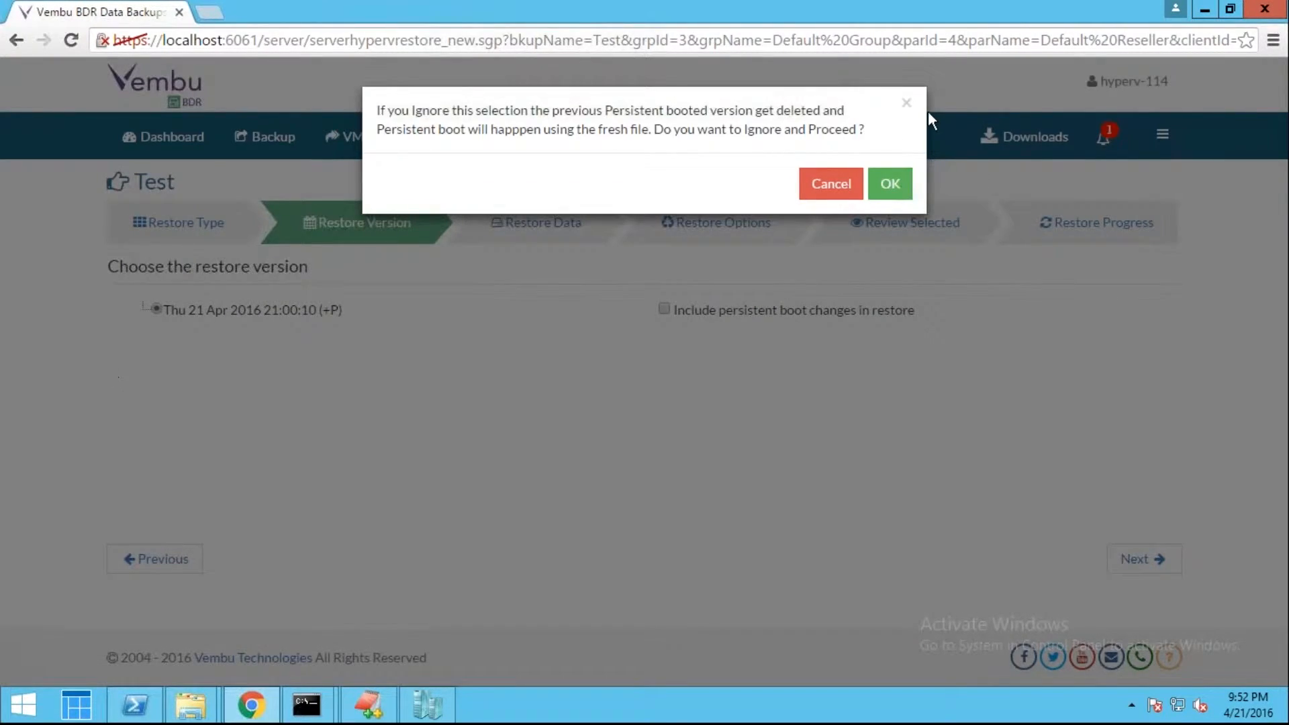
{"action": "left_click", "coordinate": [890, 185]}
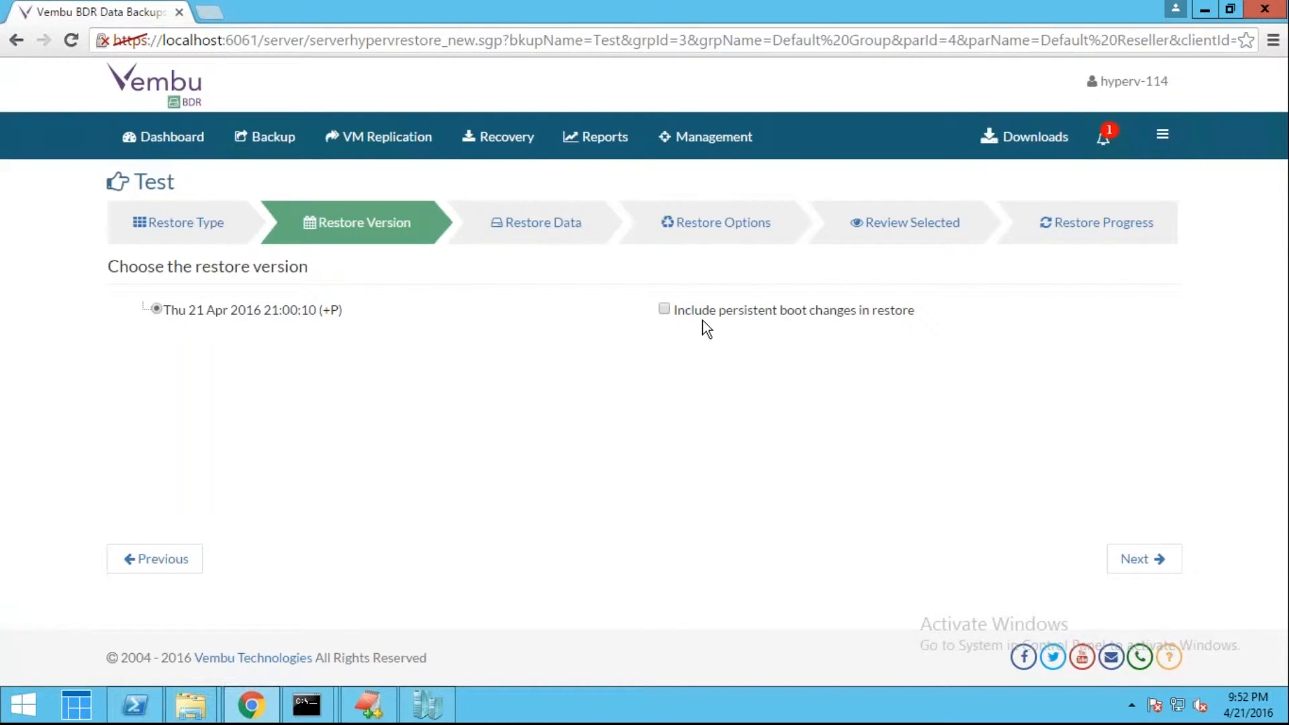
{"action": "left_click", "coordinate": [1148, 563]}
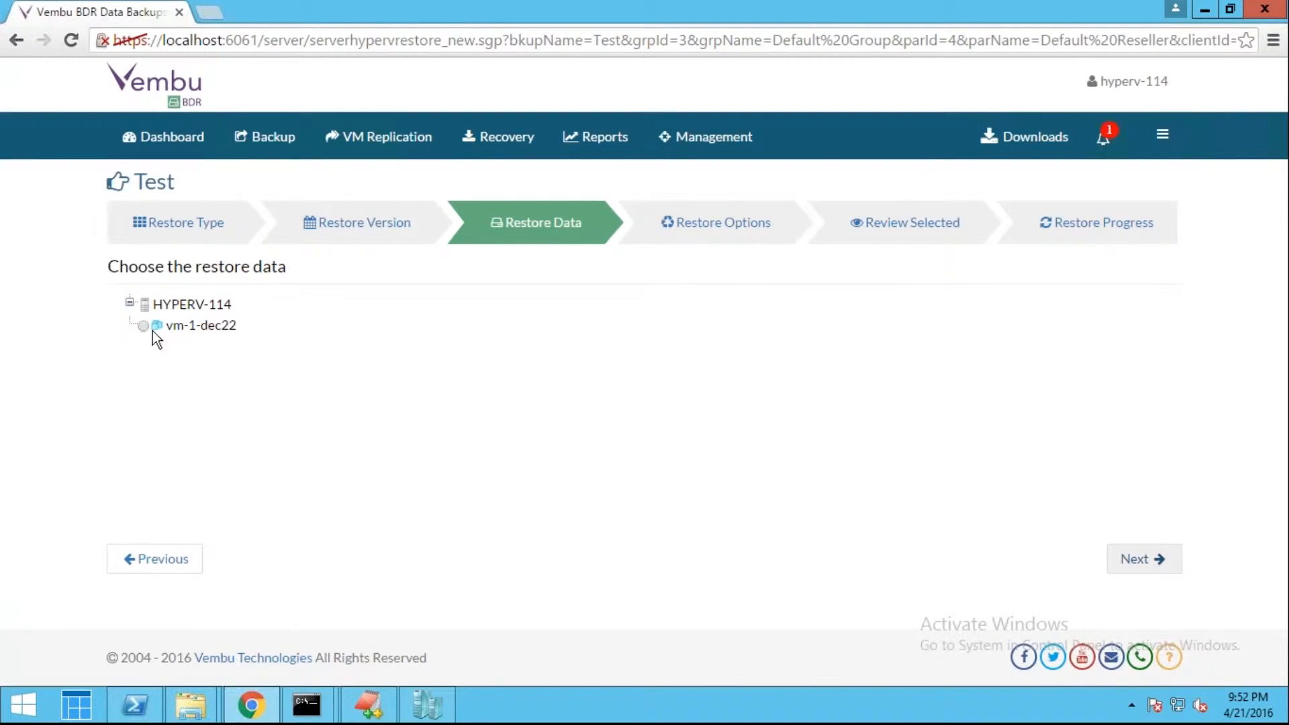
Choose Hyper-V as the boot software with 2048 MB RAM and proceed to review
{"action": "left_click", "coordinate": [1152, 564]}
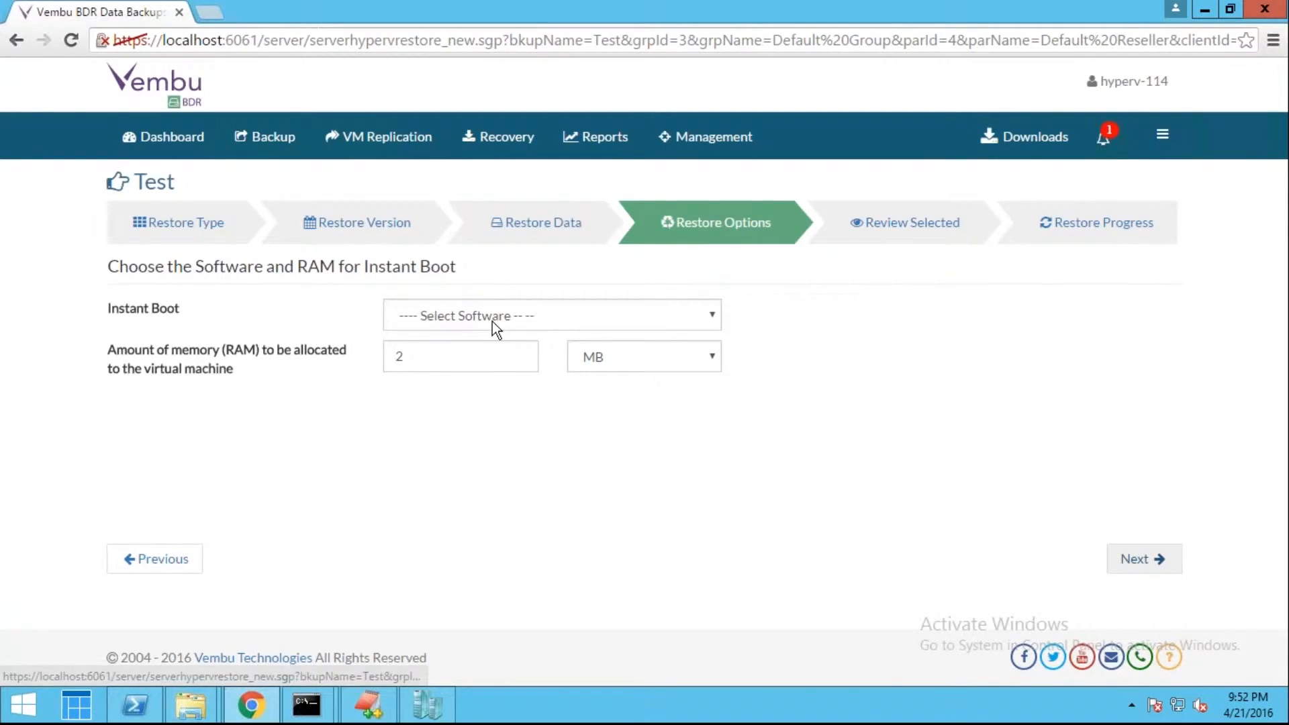
{"action": "left_click", "coordinate": [493, 321]}
{"action": "left_click", "coordinate": [498, 356]}
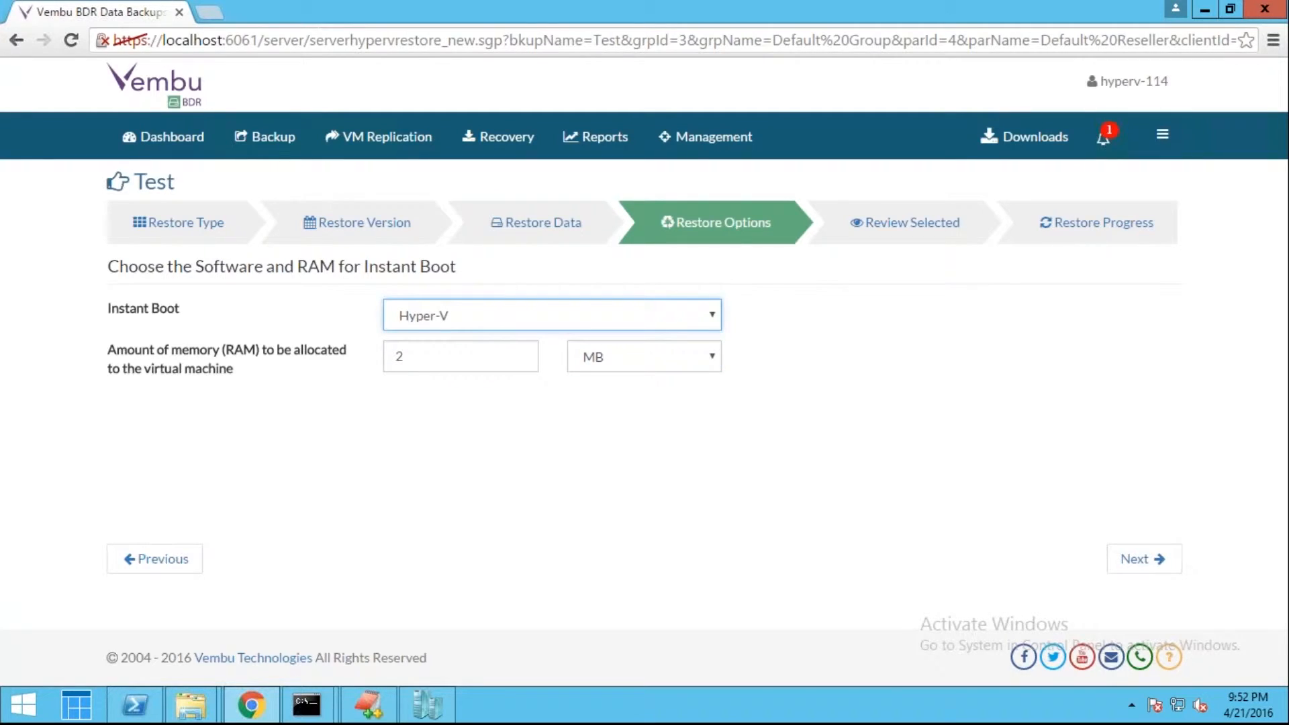
{"action": "left_click", "coordinate": [500, 356]}
{"action": "type", "text": "2048"}
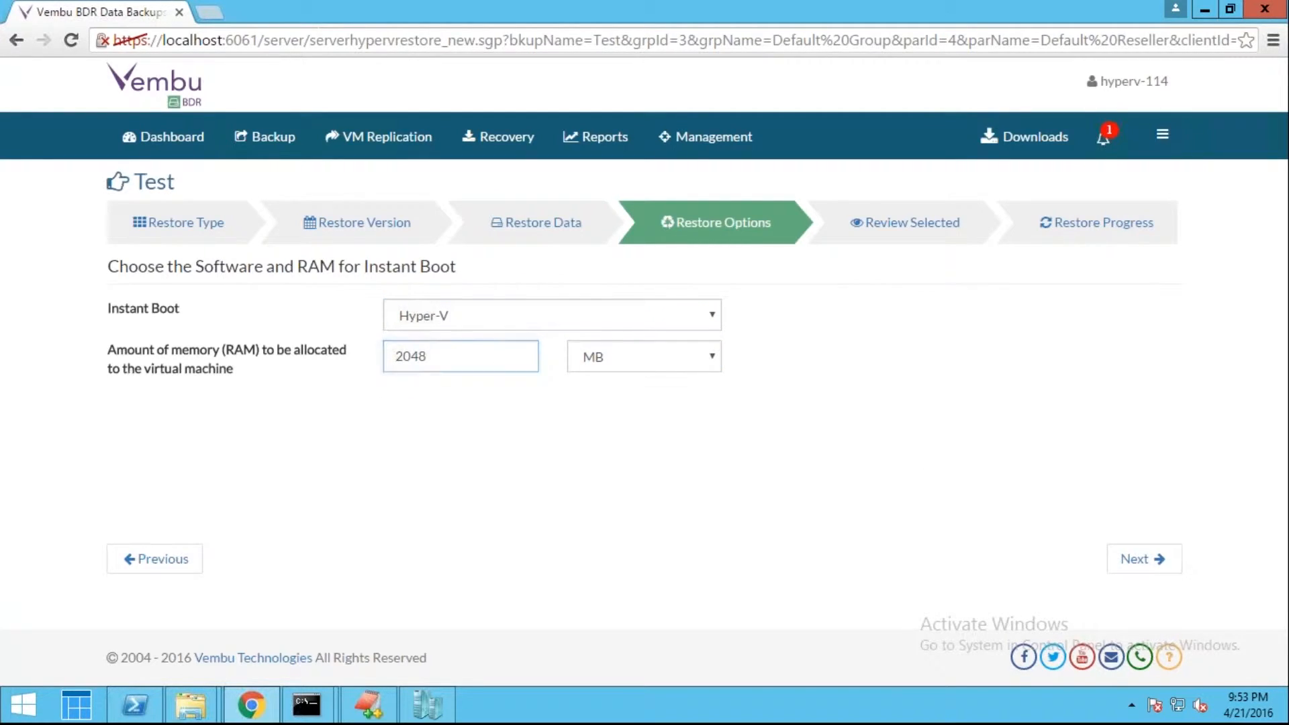
{"action": "left_click", "coordinate": [1158, 566]}
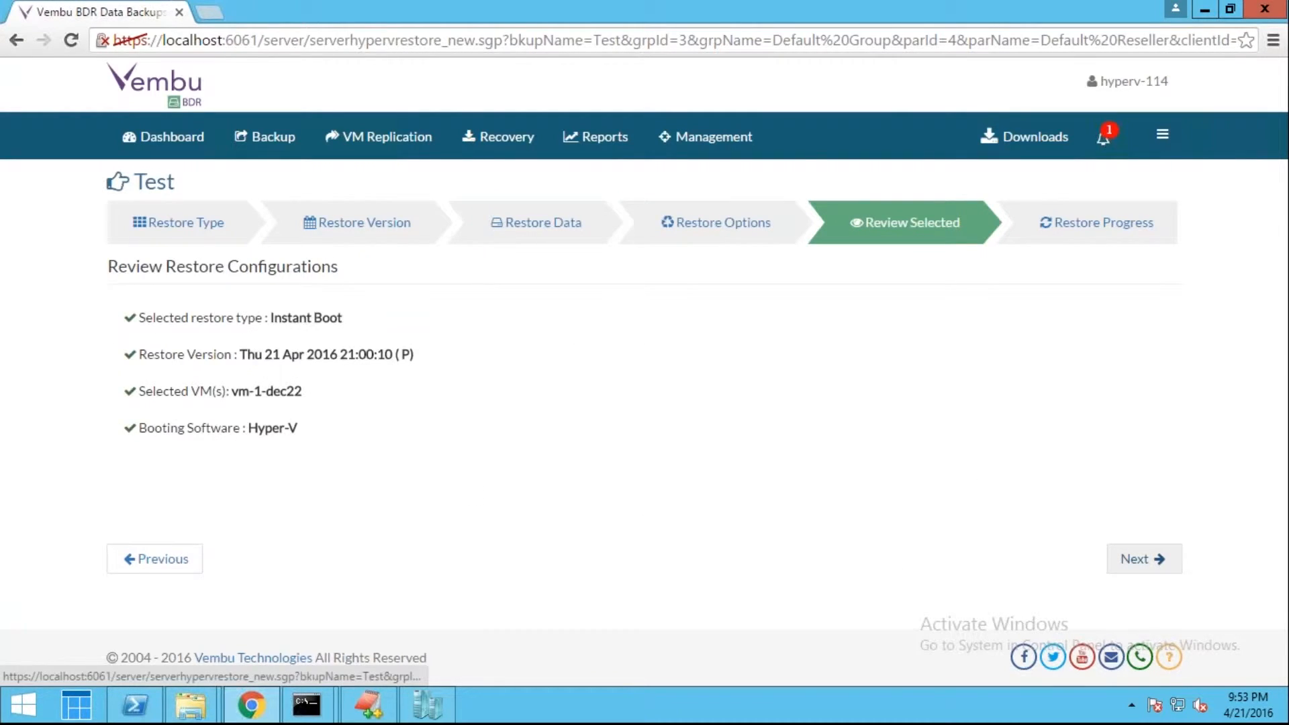
Submit and confirm the Instant Boot restore, then dismiss the confirmation message
{"action": "left_click", "coordinate": [1116, 560]}
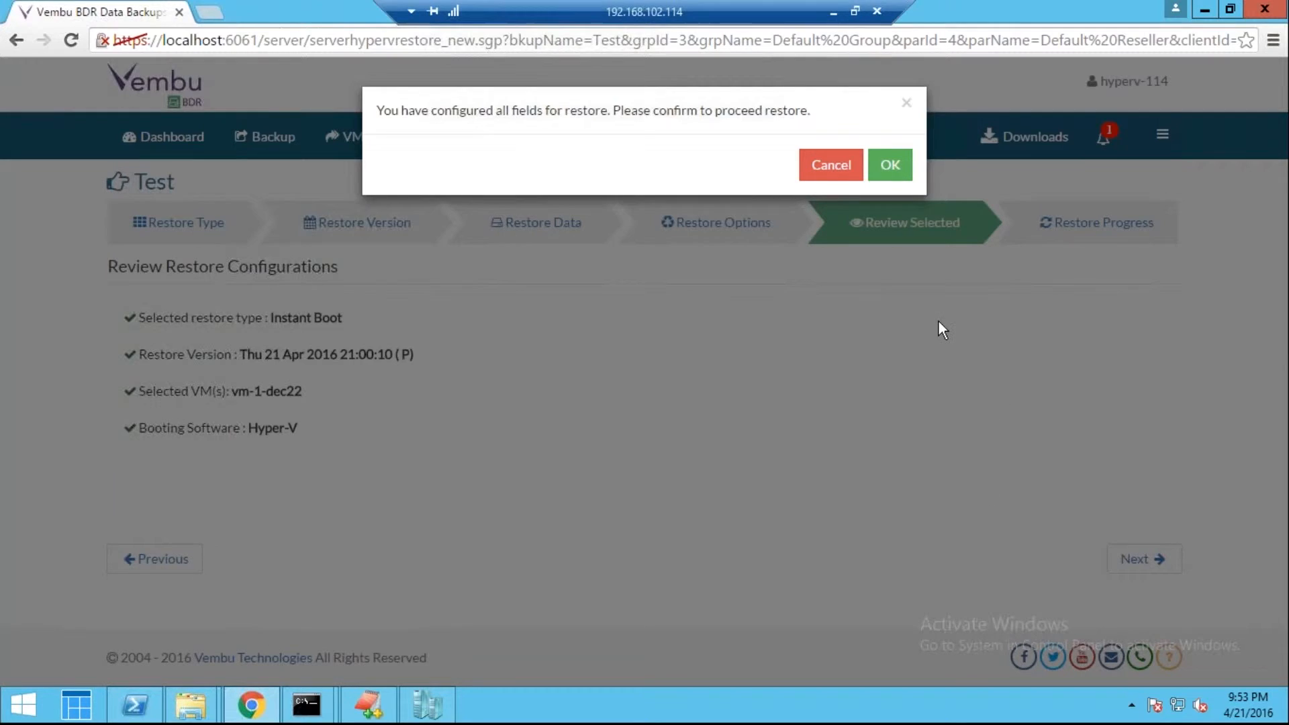
{"action": "left_click", "coordinate": [890, 164]}
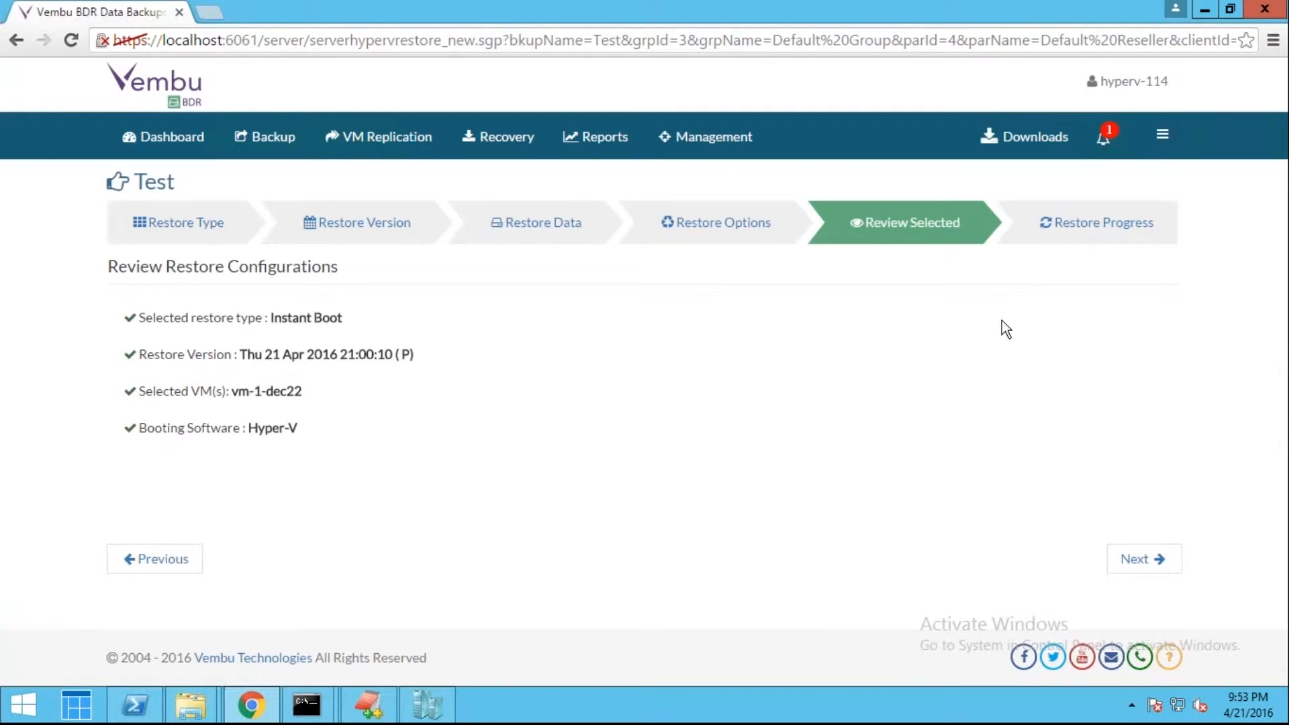
{"action": "left_click", "coordinate": [1126, 559]}
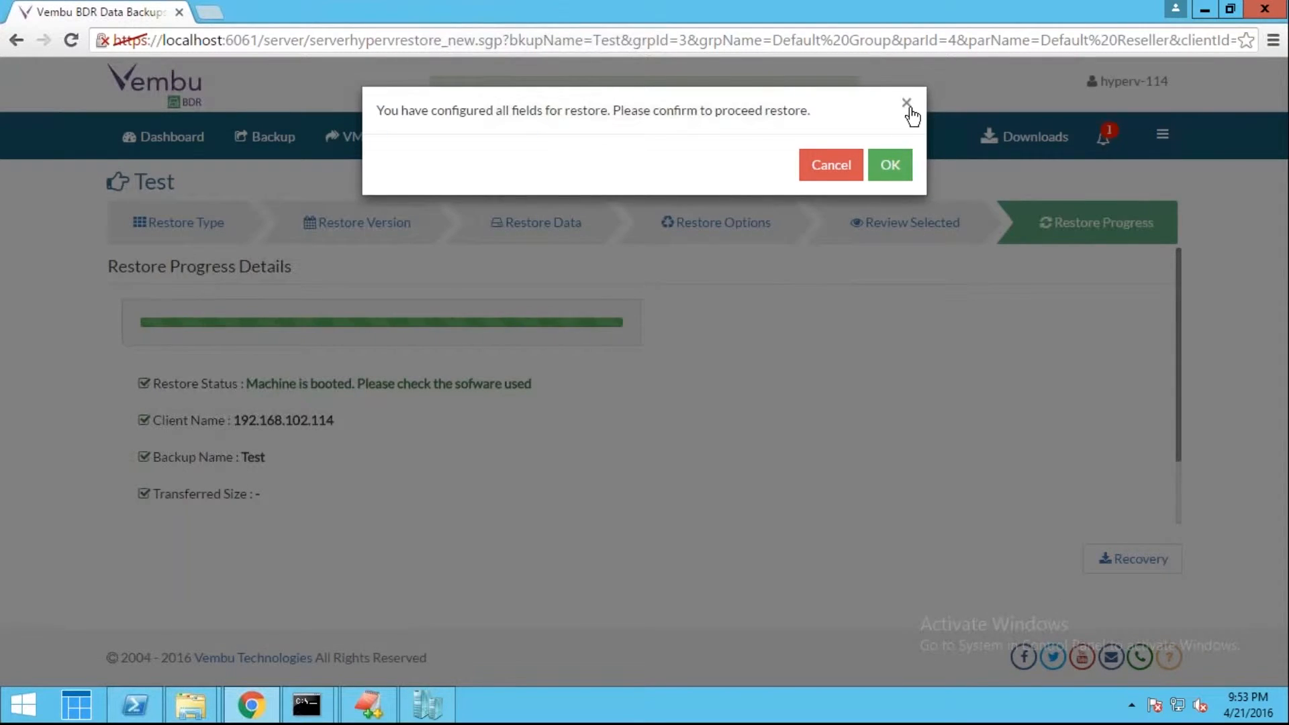
{"action": "left_click", "coordinate": [909, 107]}
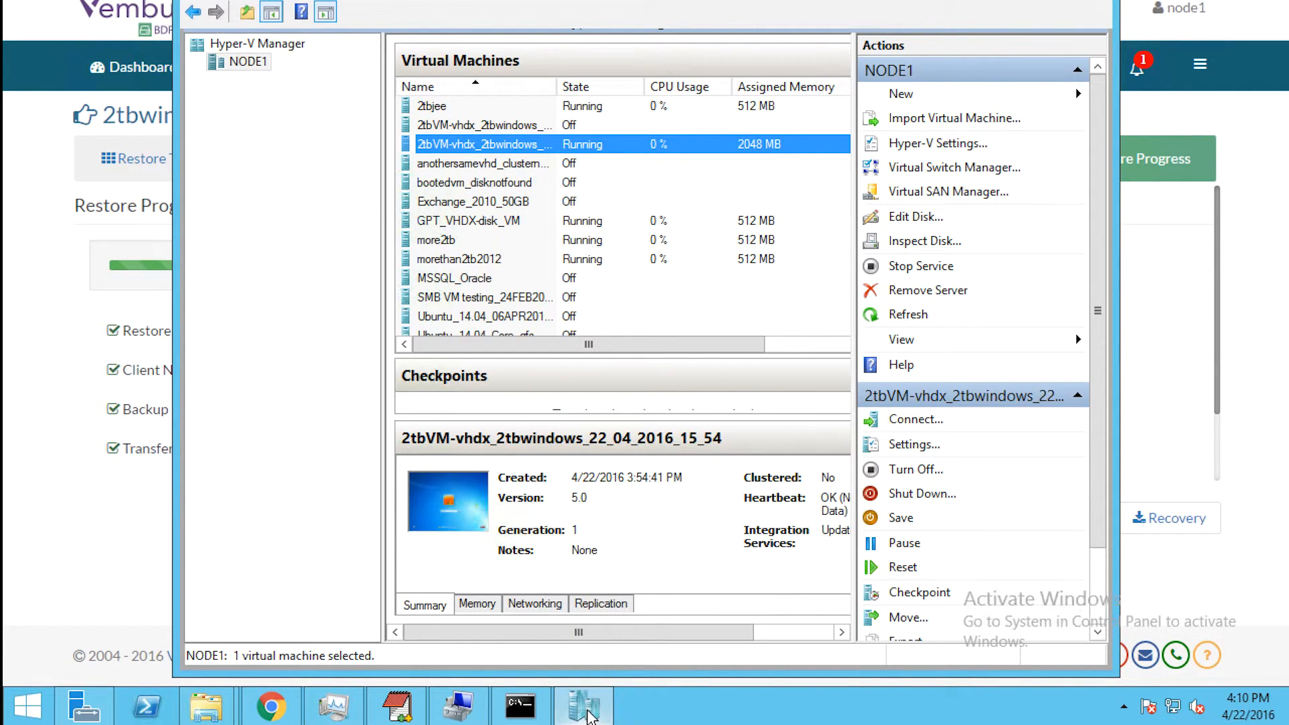
Connect to the running VM 2tbVM-vhdx_2tbwindows_22_04_2016_15_54 from its context menu
{"action": "right_click", "coordinate": [474, 147]}
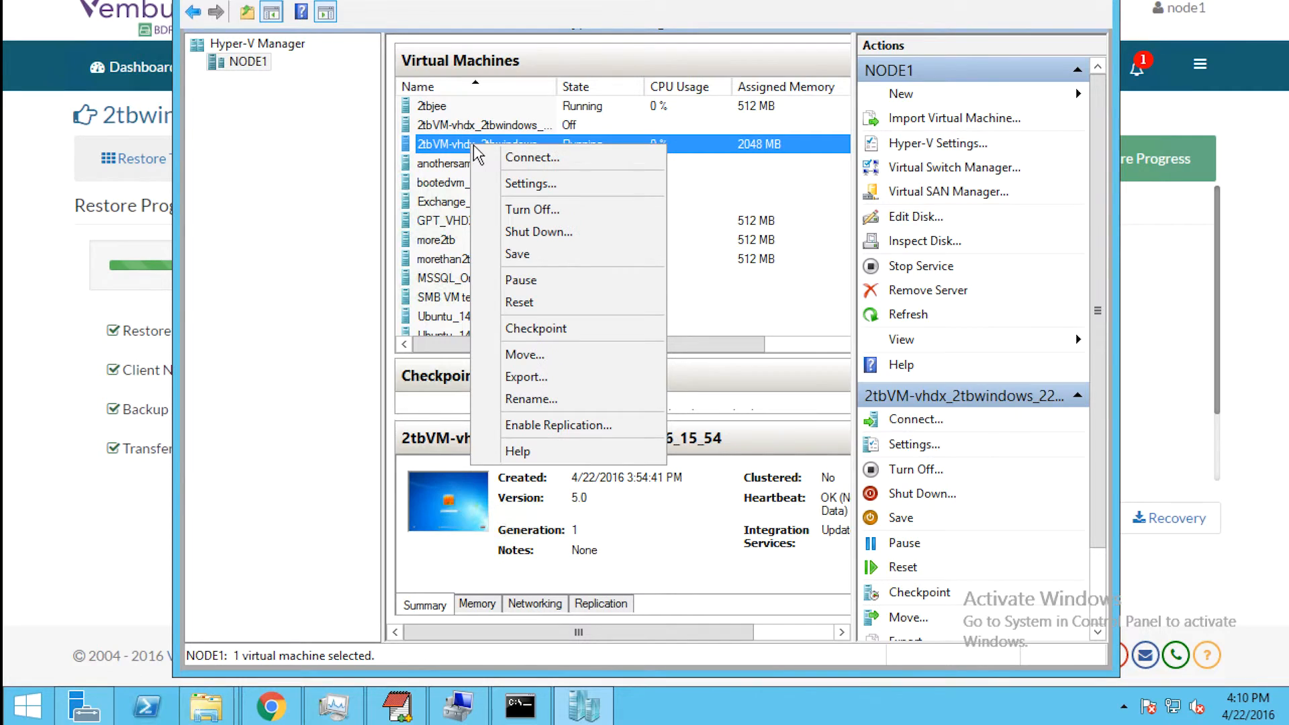
{"action": "left_click", "coordinate": [500, 160]}
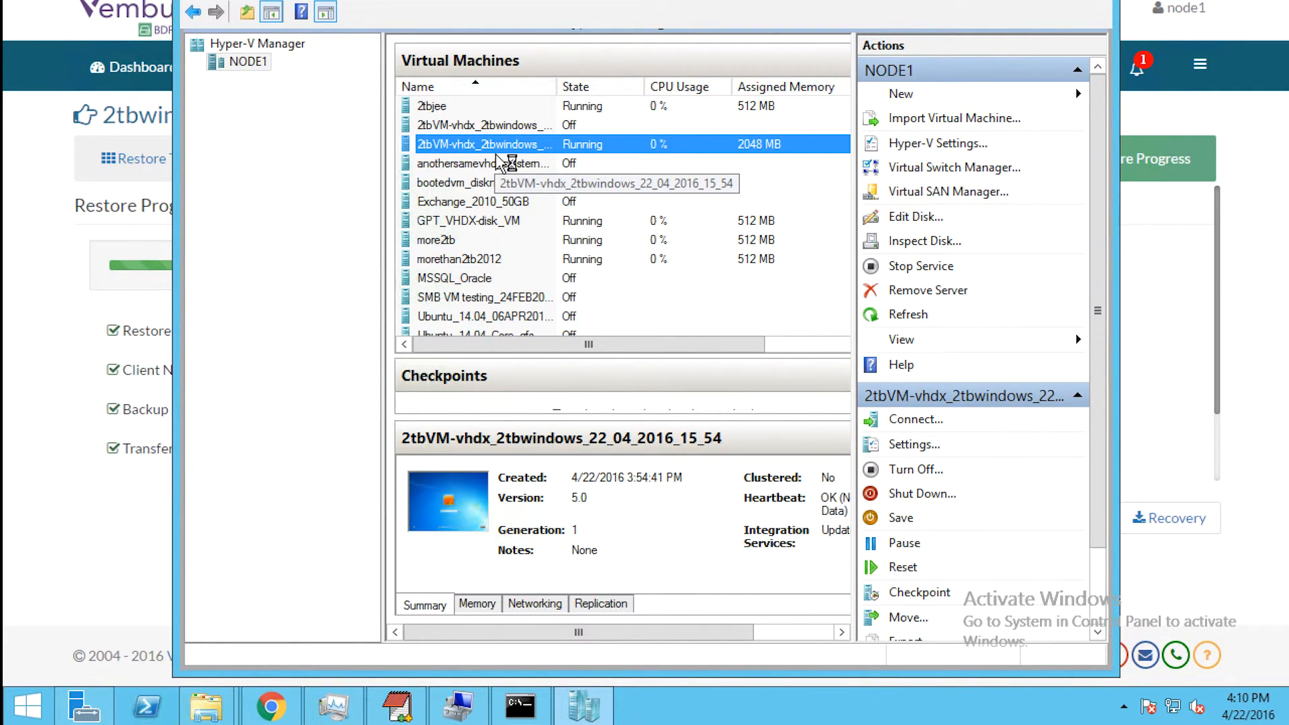